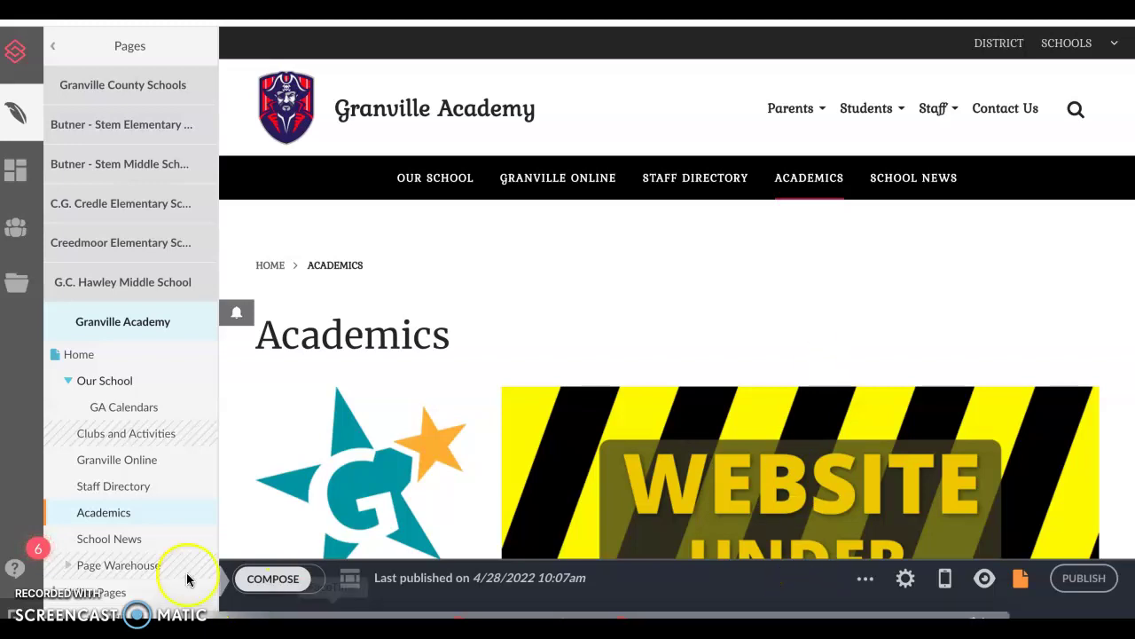
- Turn on COMPOSE mode for the Granville Academy Academics page
left_click(274, 581)
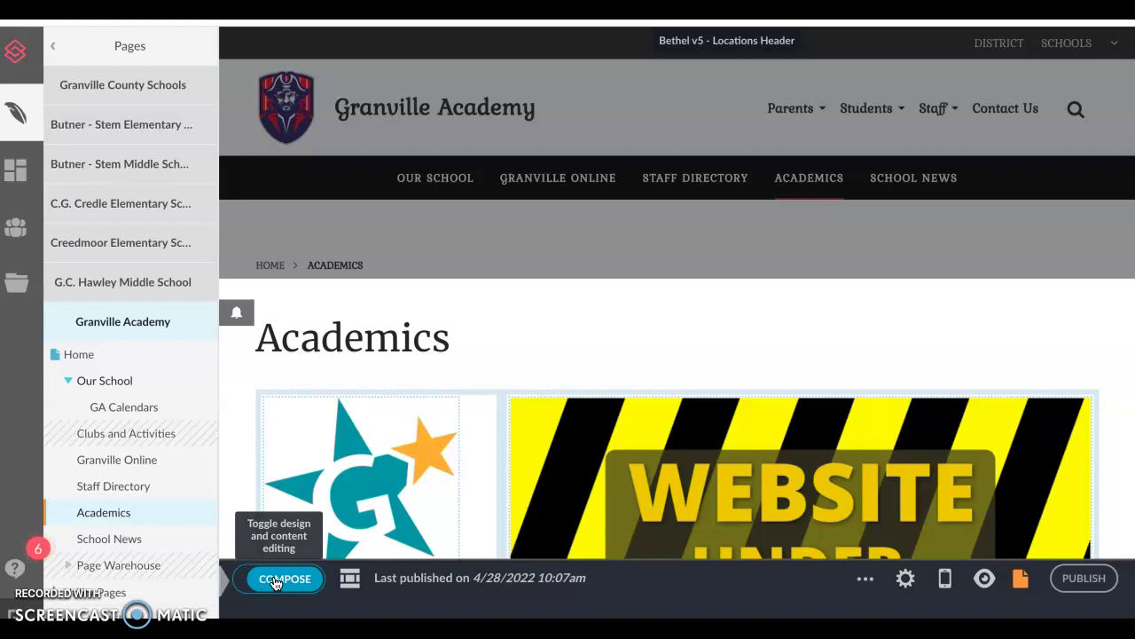
- Insert an Embed element from the Standard tab below the under-construction banner
mouse_move(755, 436)
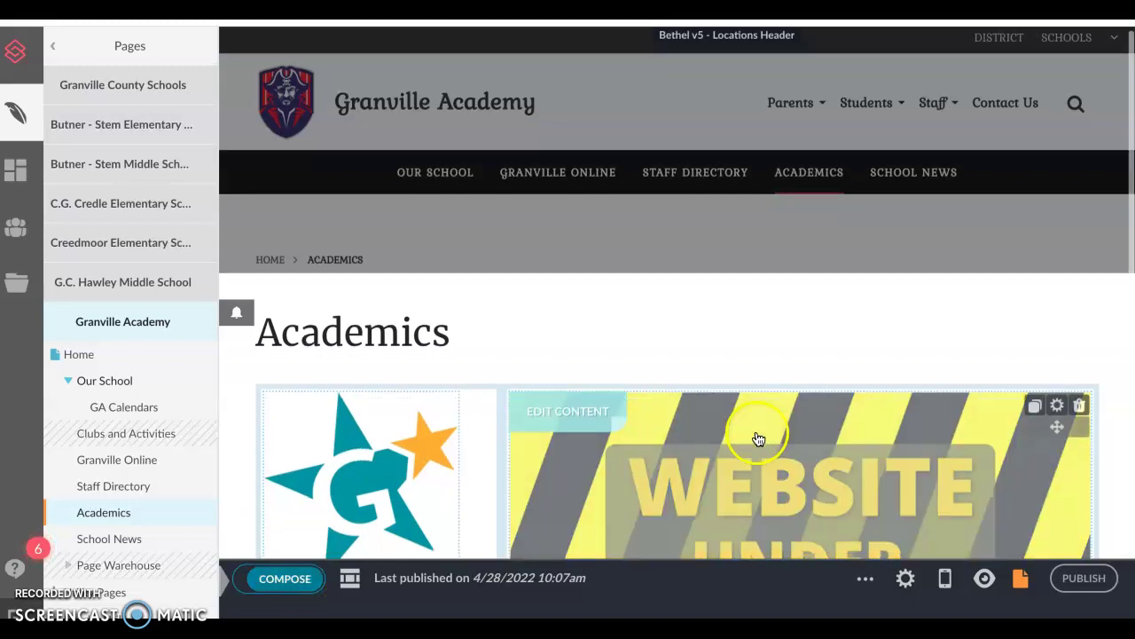
scroll(805, 400, "down", 3)
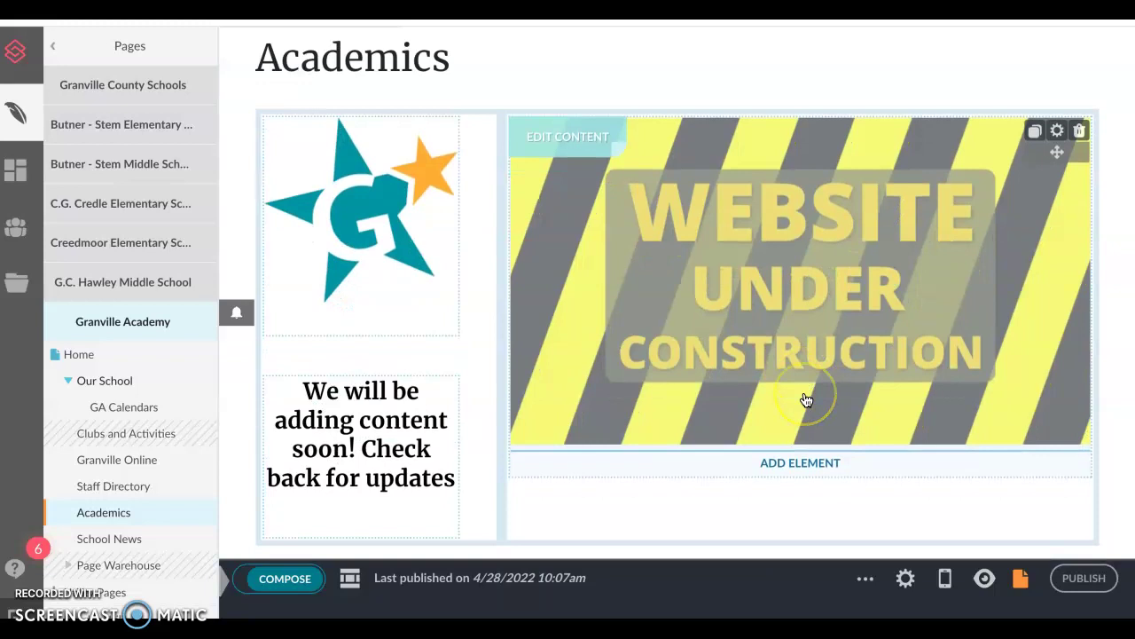
left_click(770, 458)
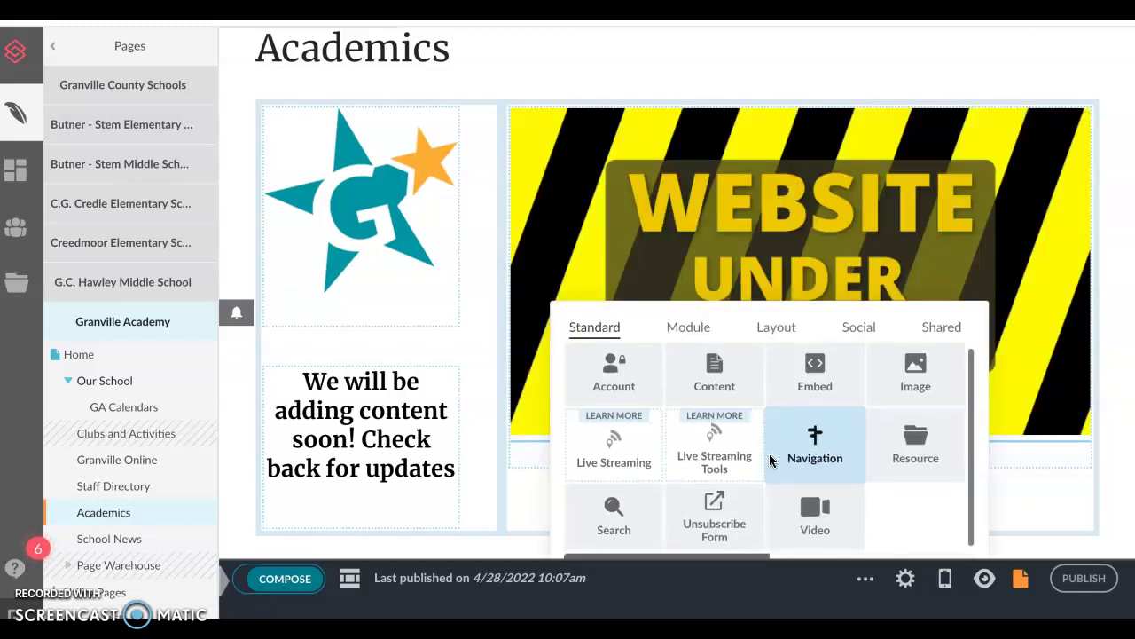
left_click(841, 388)
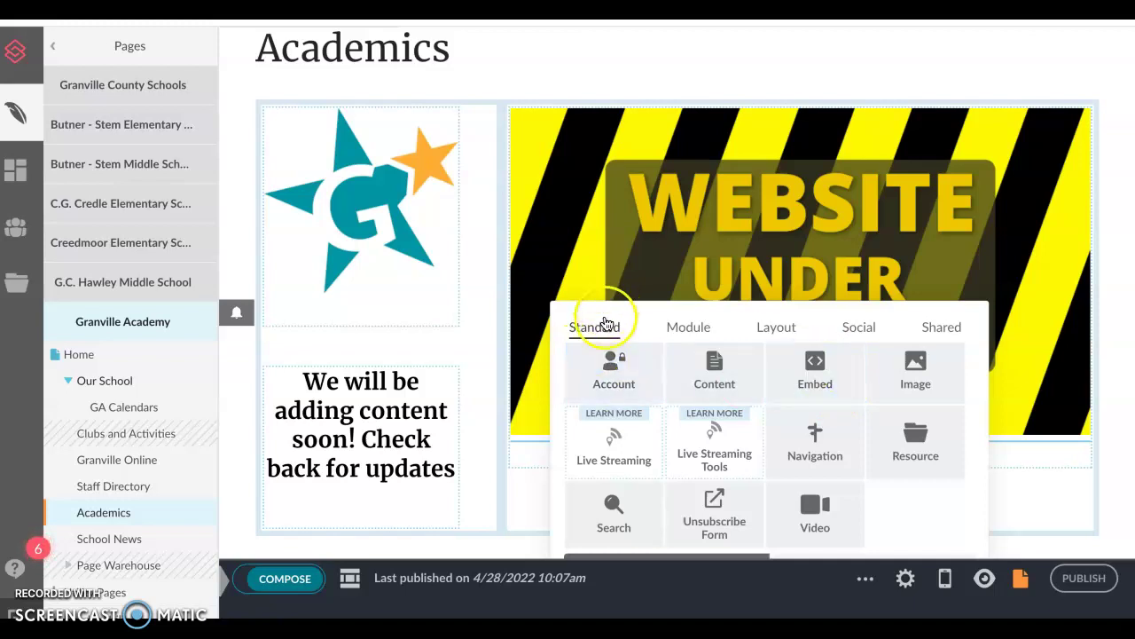
left_click(801, 376)
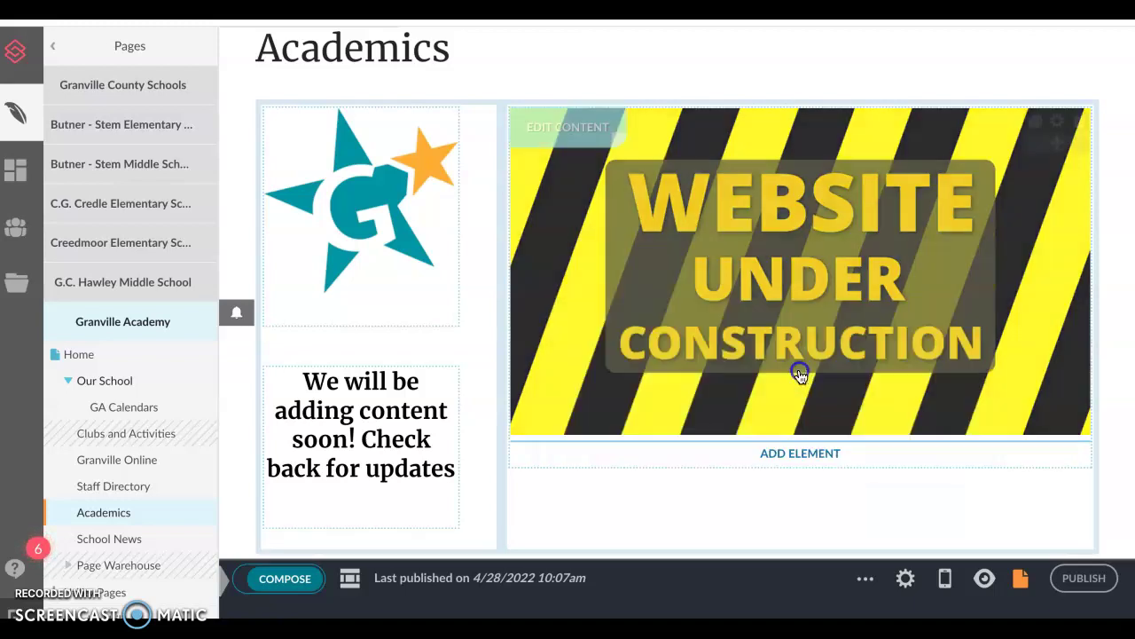
- Check the first Embed's settings, cancel them, and add a second Embed element beneath it
scroll(801, 377, "down", 3)
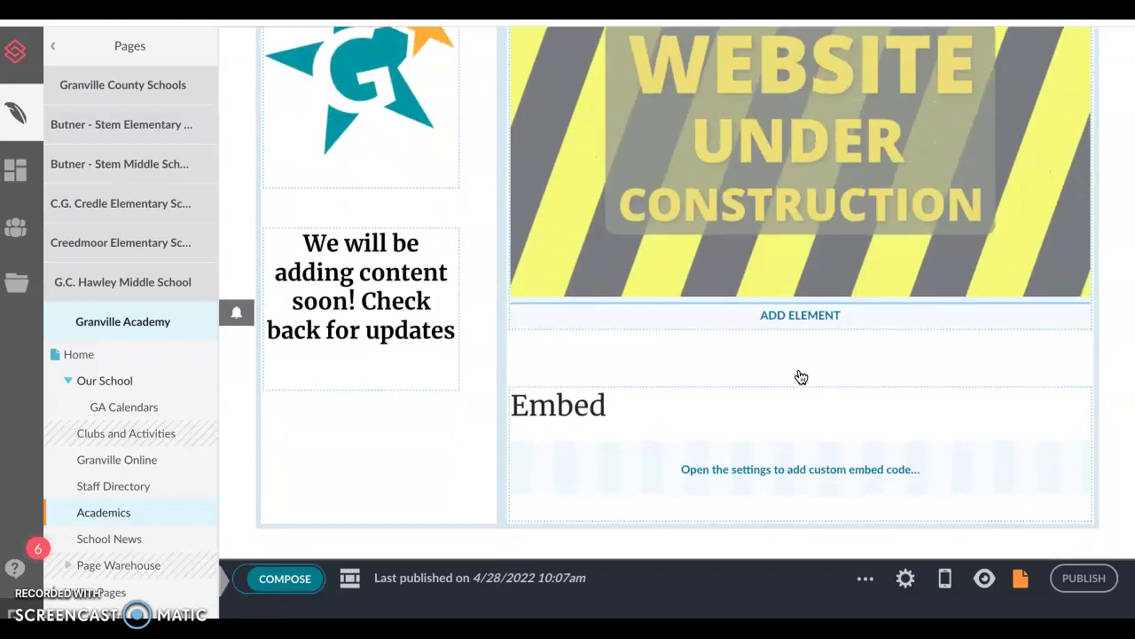
left_click(554, 430)
left_click(790, 468)
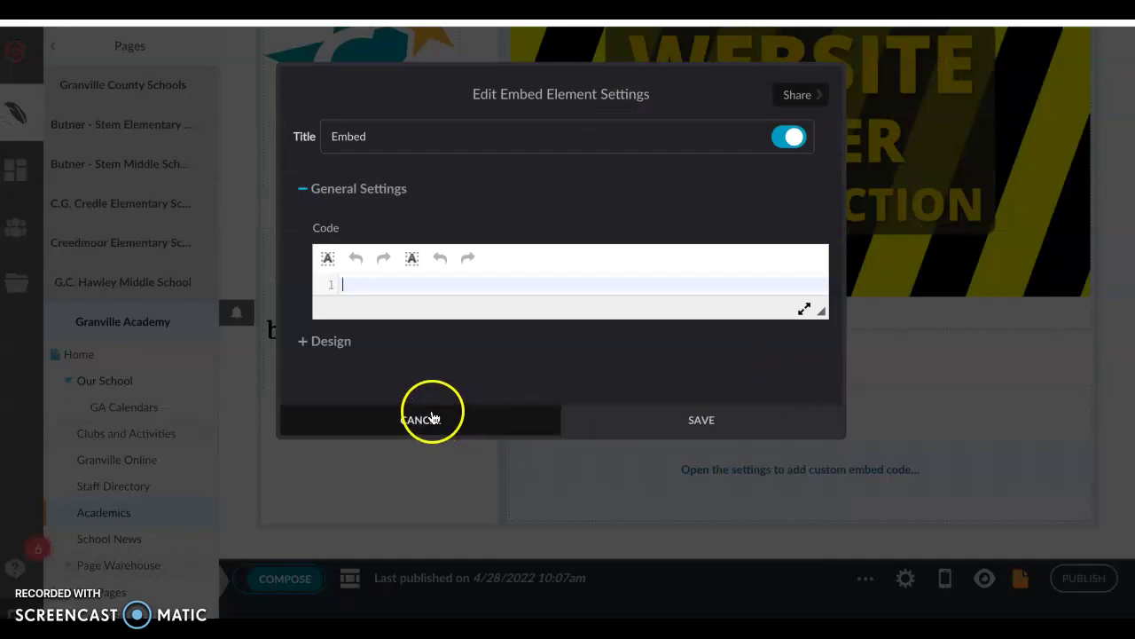
left_click(431, 415)
left_click(798, 506)
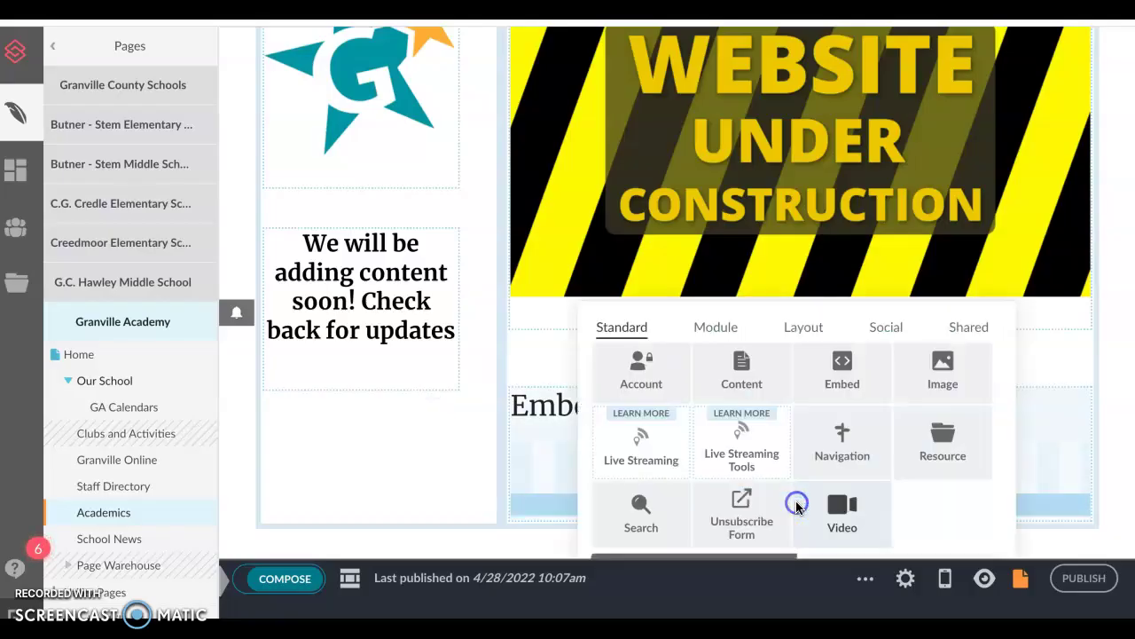
left_click(836, 379)
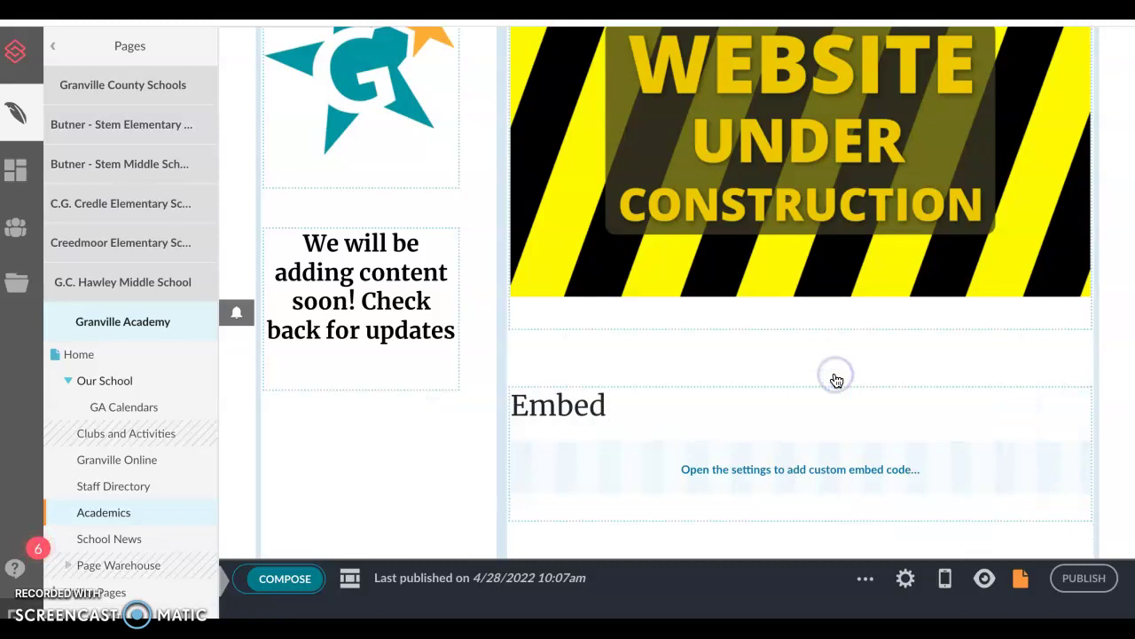
scroll(837, 380, "down", 2)
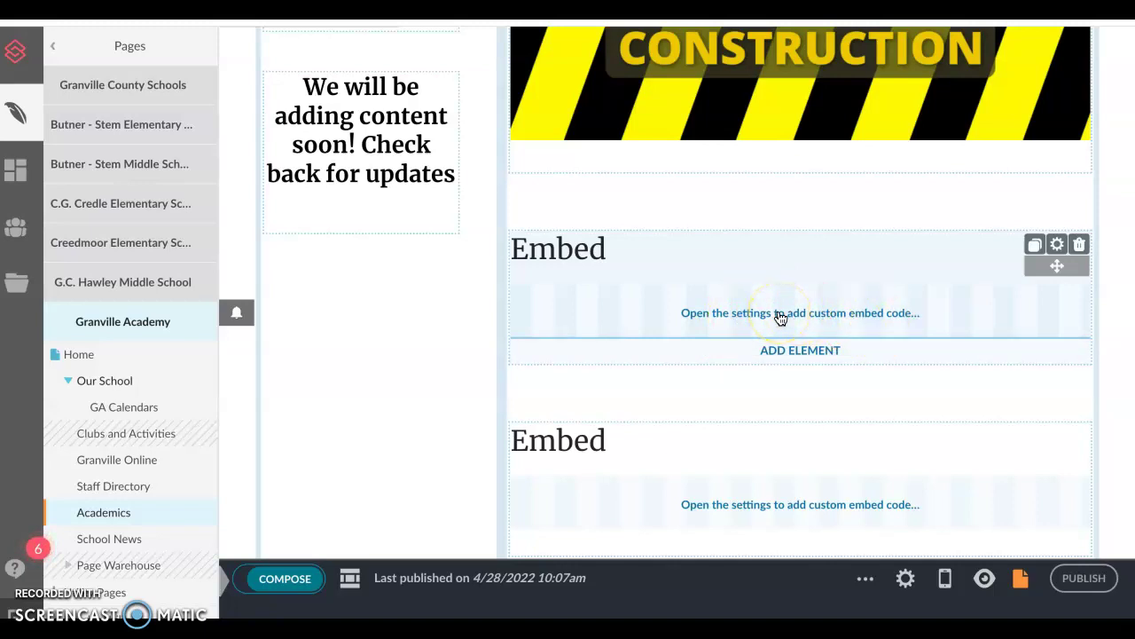
- Title the first embed 'Get to Know GA' with its title hidden, then go to the YouTube video
left_click(780, 315)
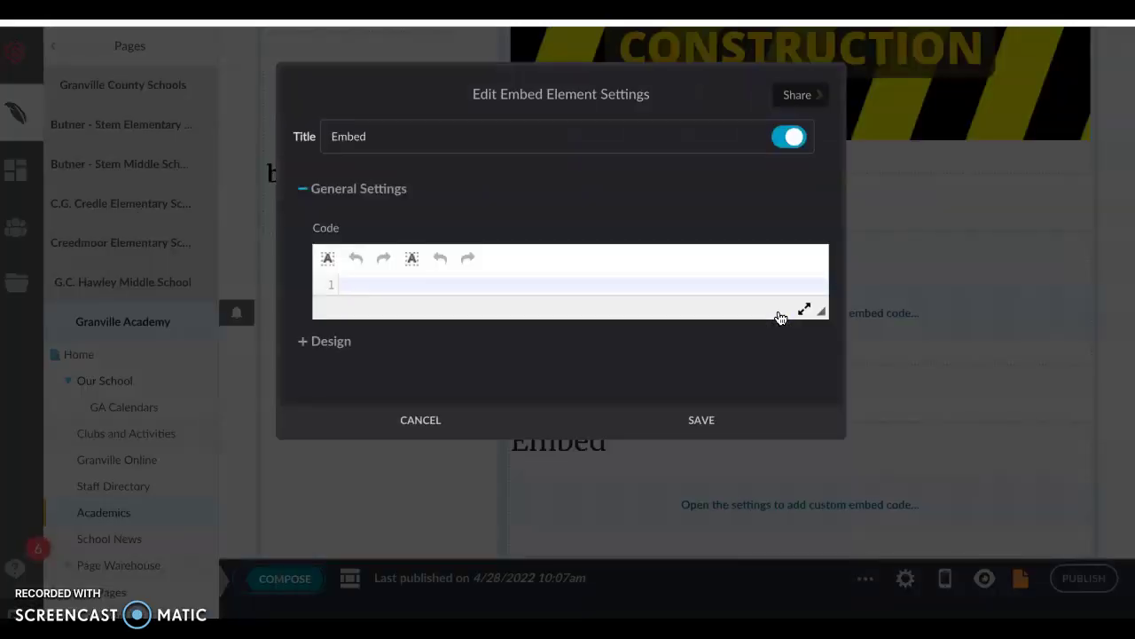
left_click_drag(393, 138, 258, 133)
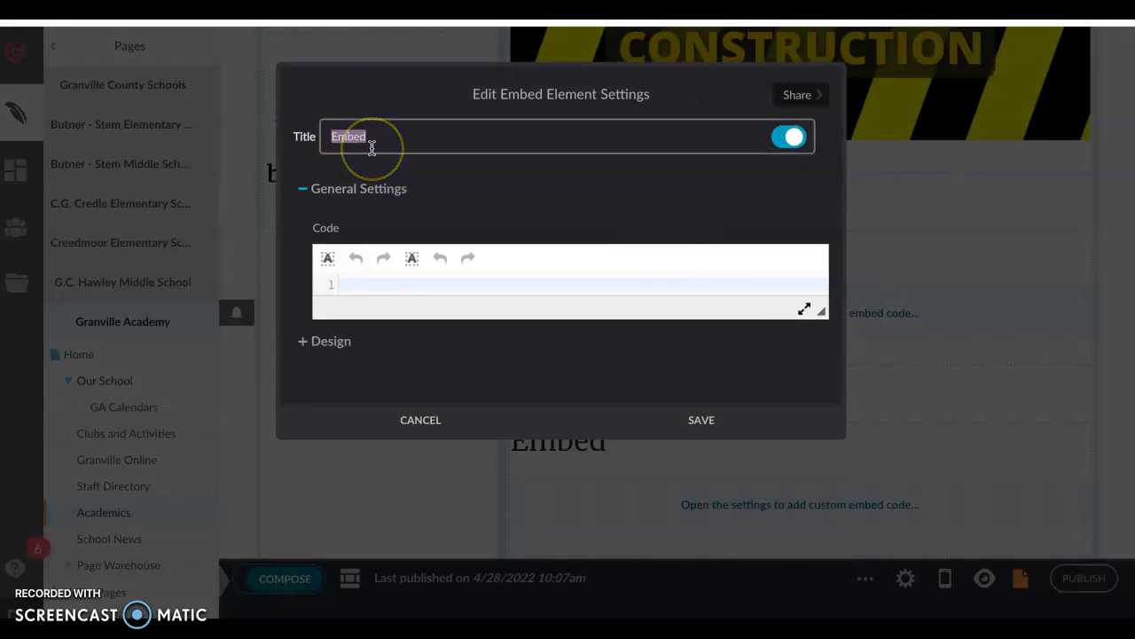
type("Get to Know GA")
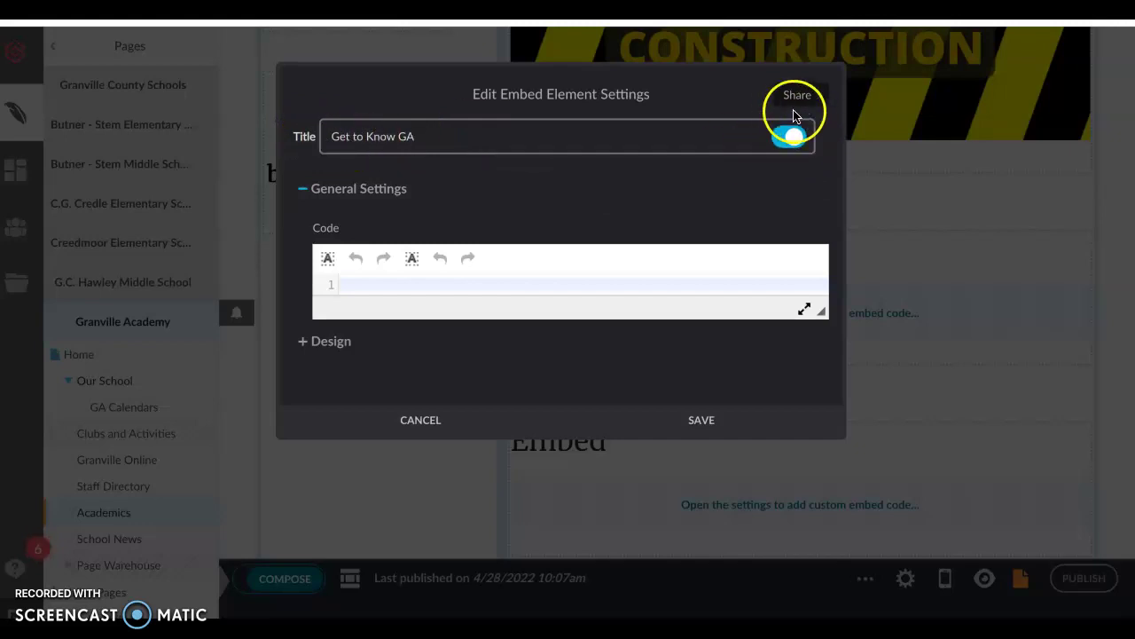
left_click(795, 141)
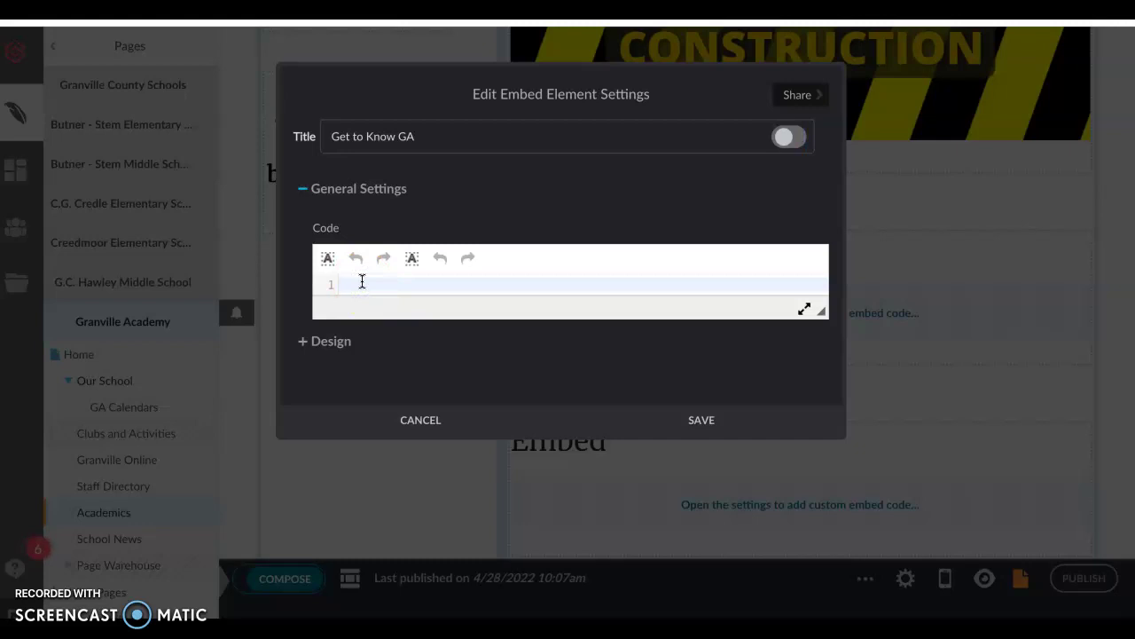
left_click(917, 44)
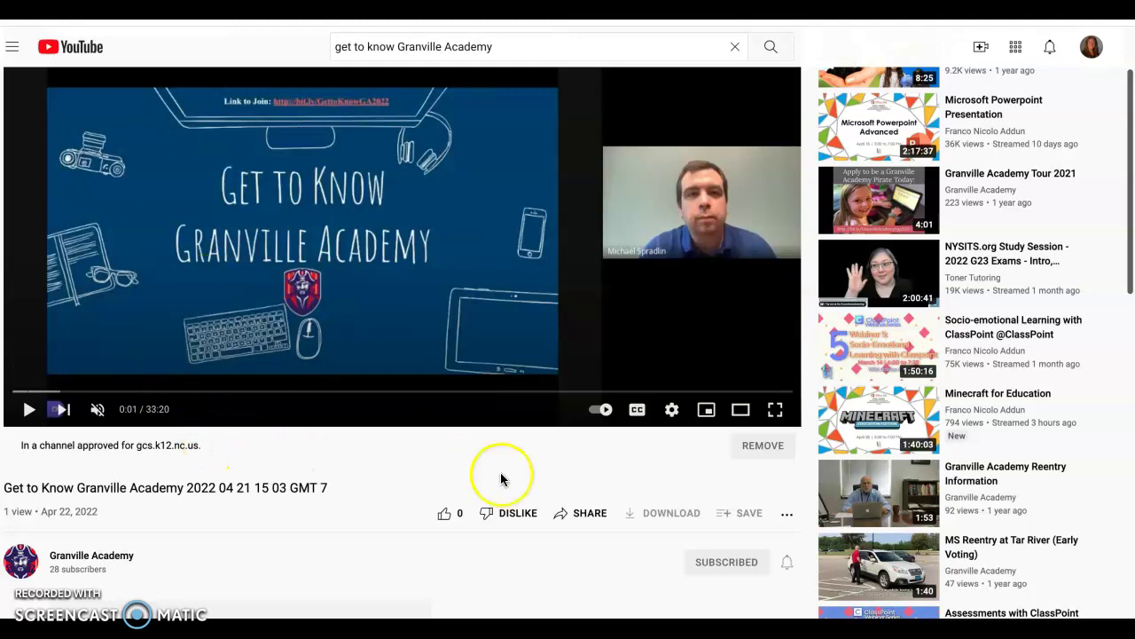
- Copy the iframe embed code for the 'Get to Know Granville Academy' YouTube video
left_click(589, 515)
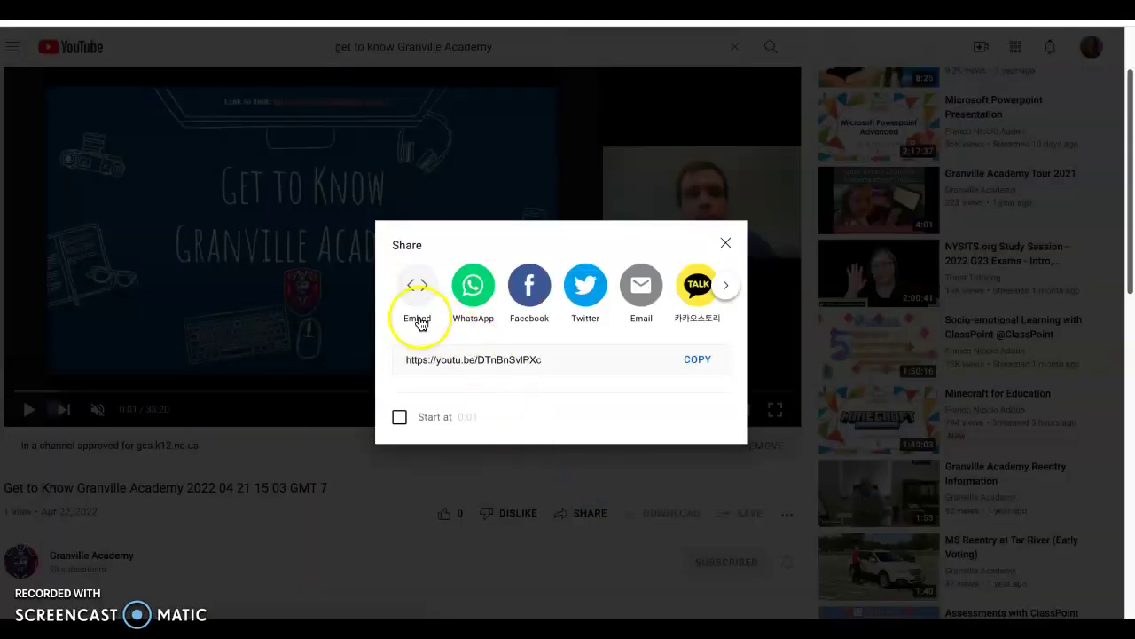
left_click(412, 286)
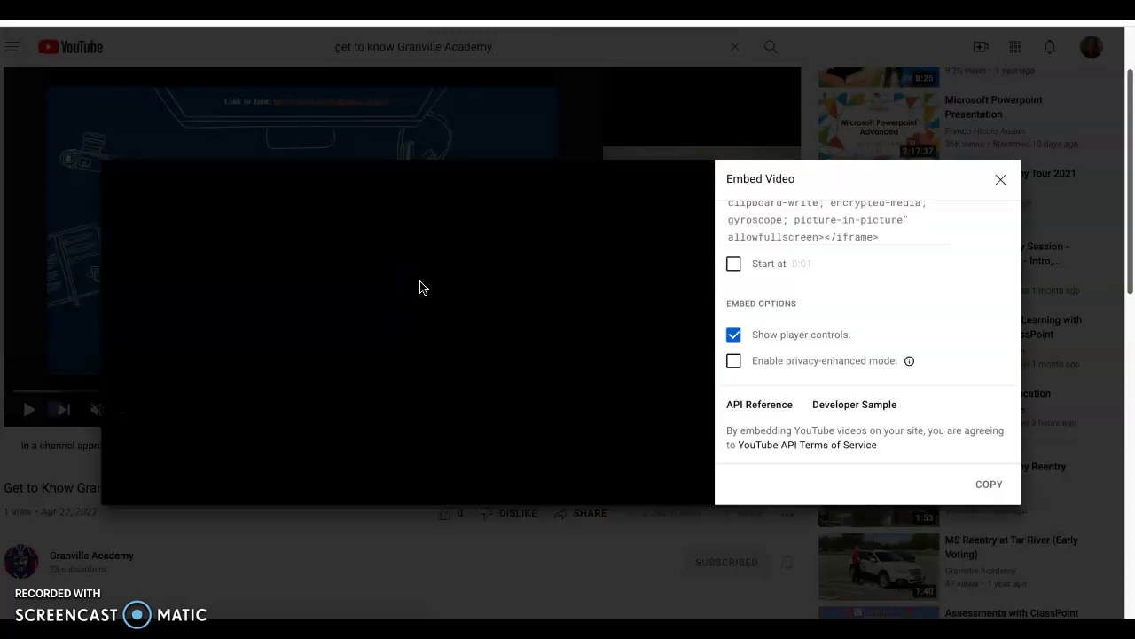
left_click(748, 220)
key("ctrl+c")
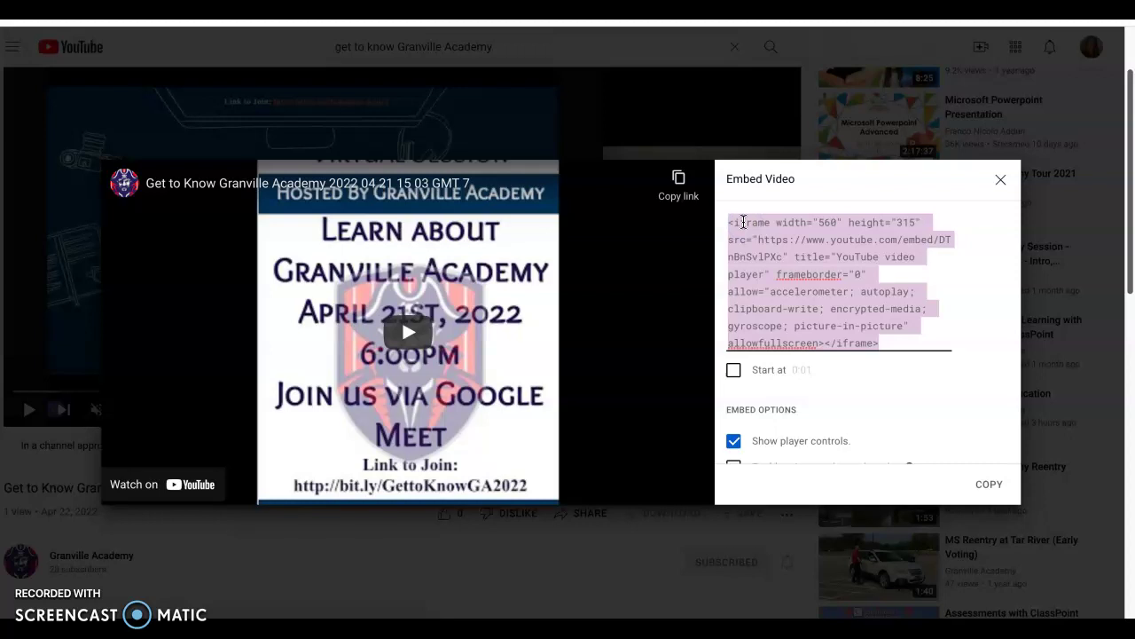
left_click(708, 183)
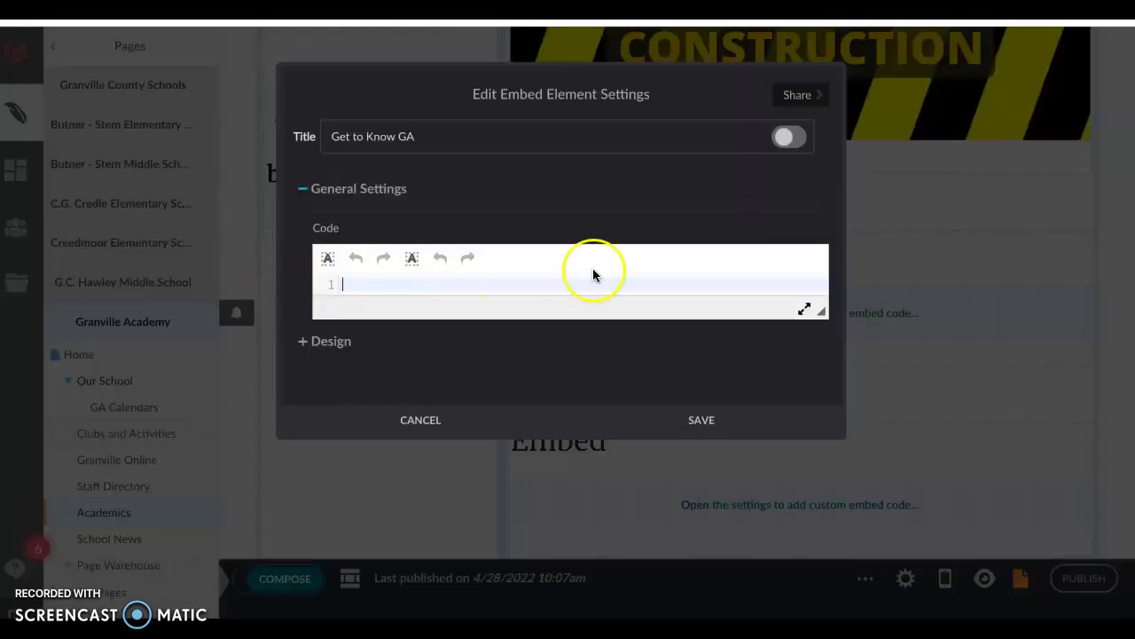
- Paste the YouTube iframe code into the embed's Code box and save it
left_click(398, 280)
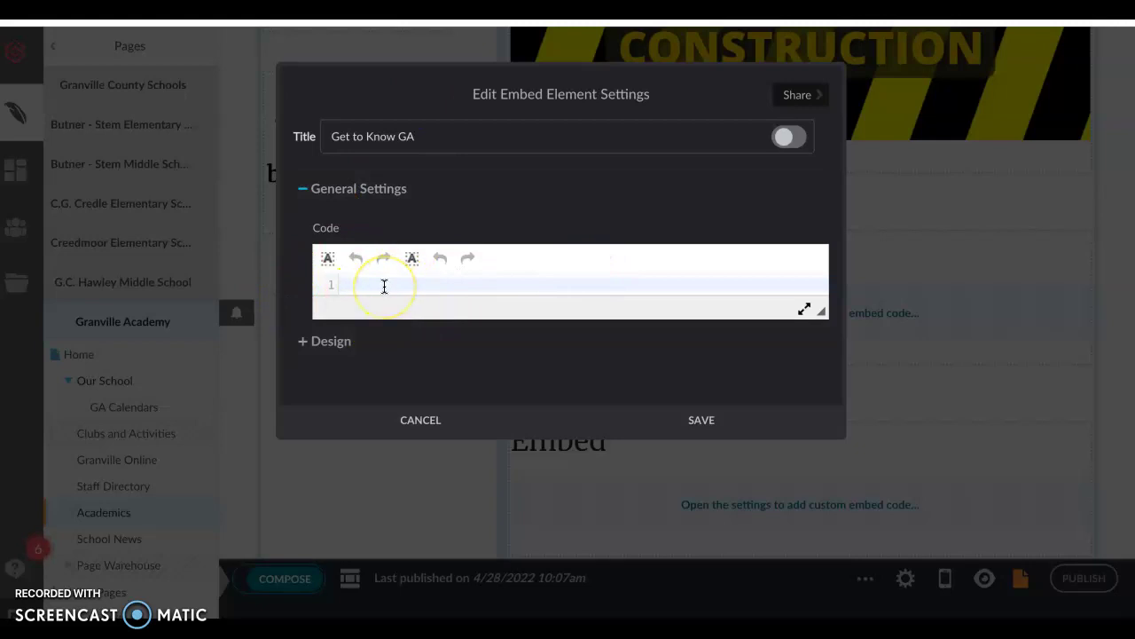
key("ctrl+v")
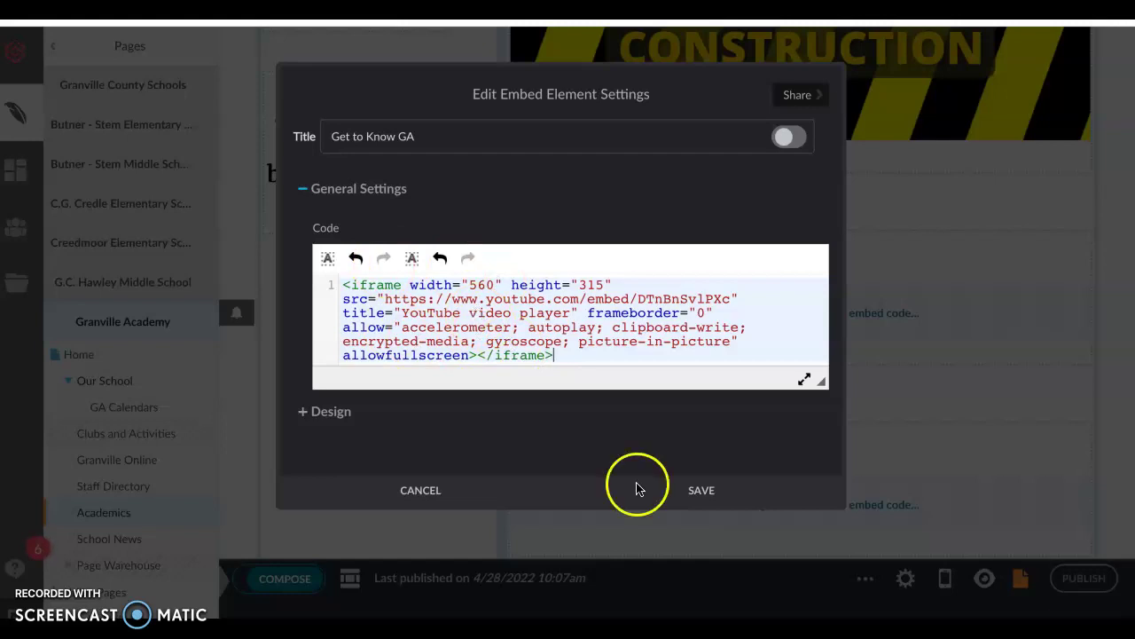
left_click(703, 493)
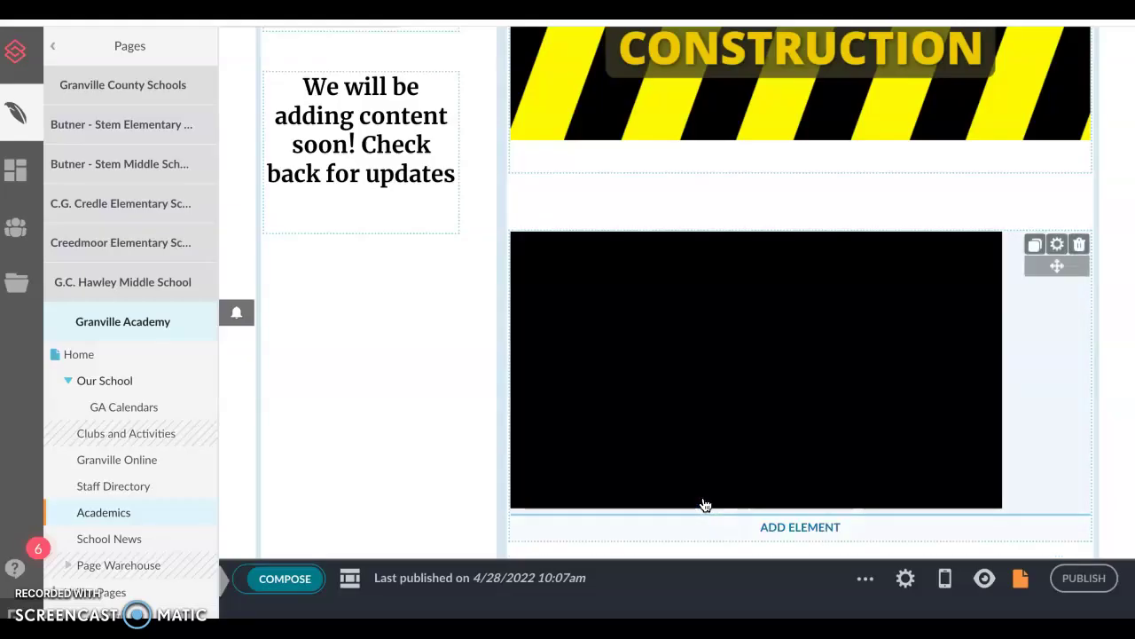
scroll(948, 457, "down", 1)
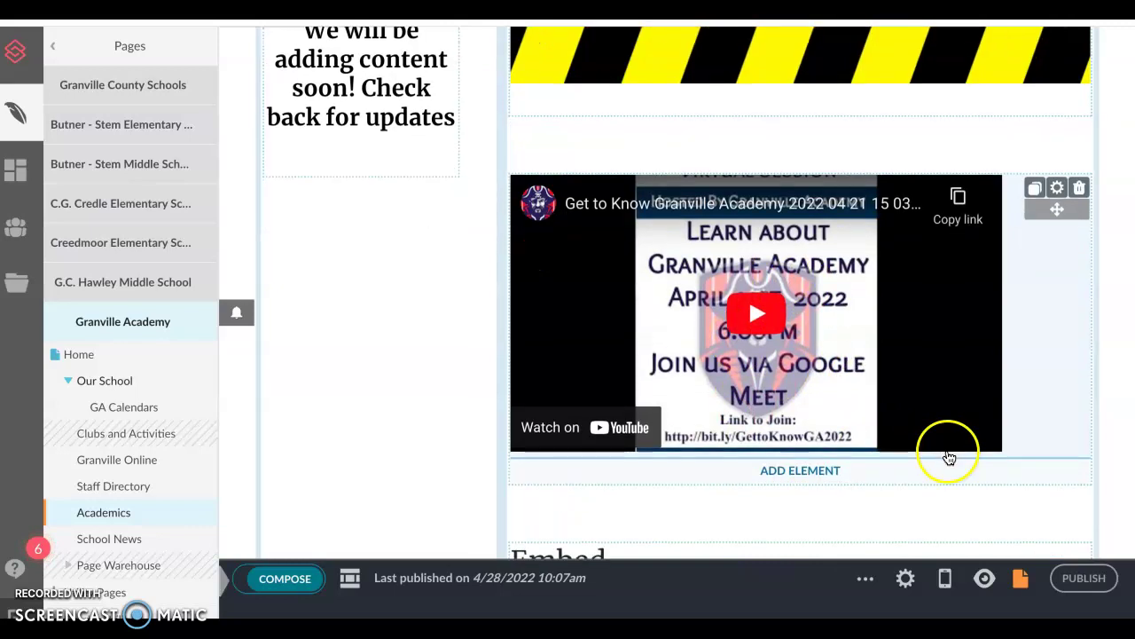
scroll(594, 390, "down", 3)
- Open the second Embed element's settings and switch its title off
left_click(589, 396)
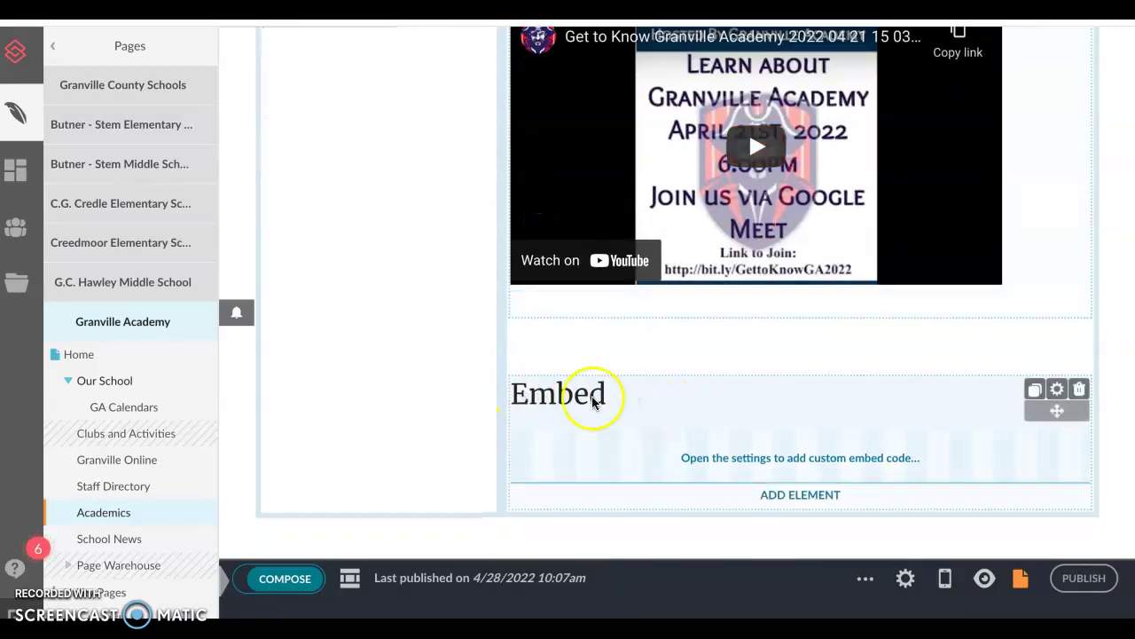
left_click(1056, 390)
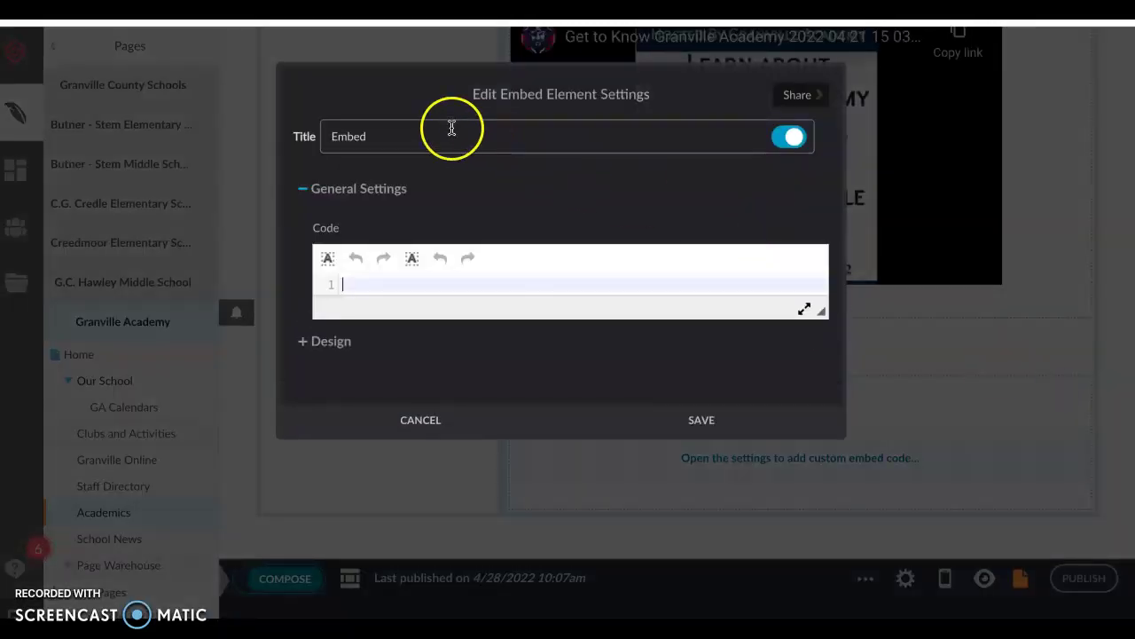
left_click(787, 140)
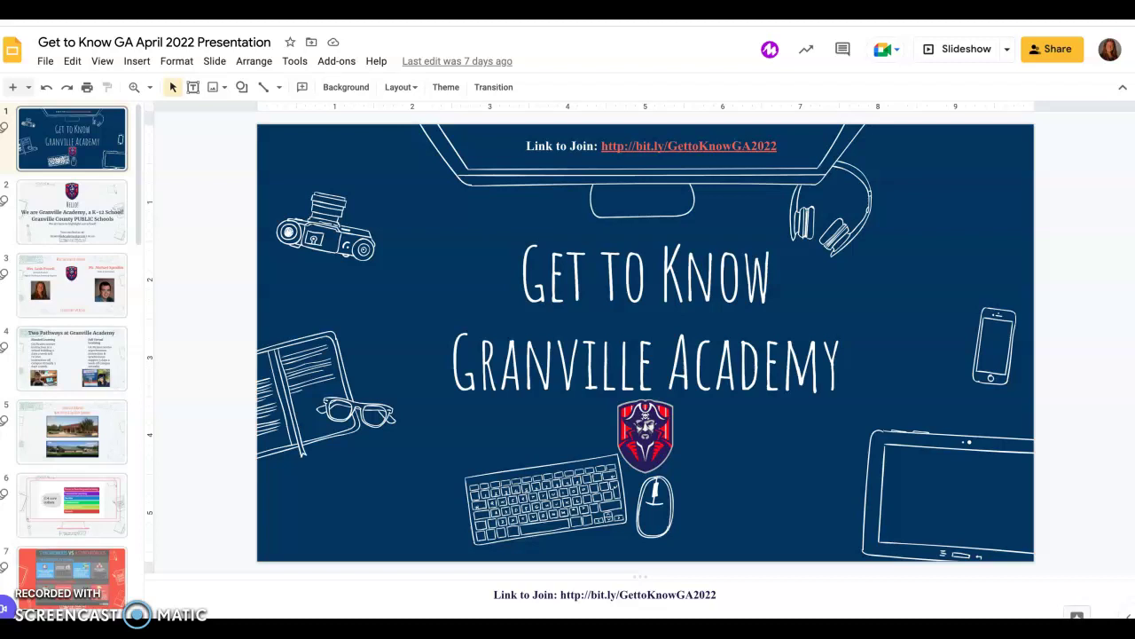
- Publish the slides to the web as an embed that auto-starts and loops, and select the code
left_click(46, 61)
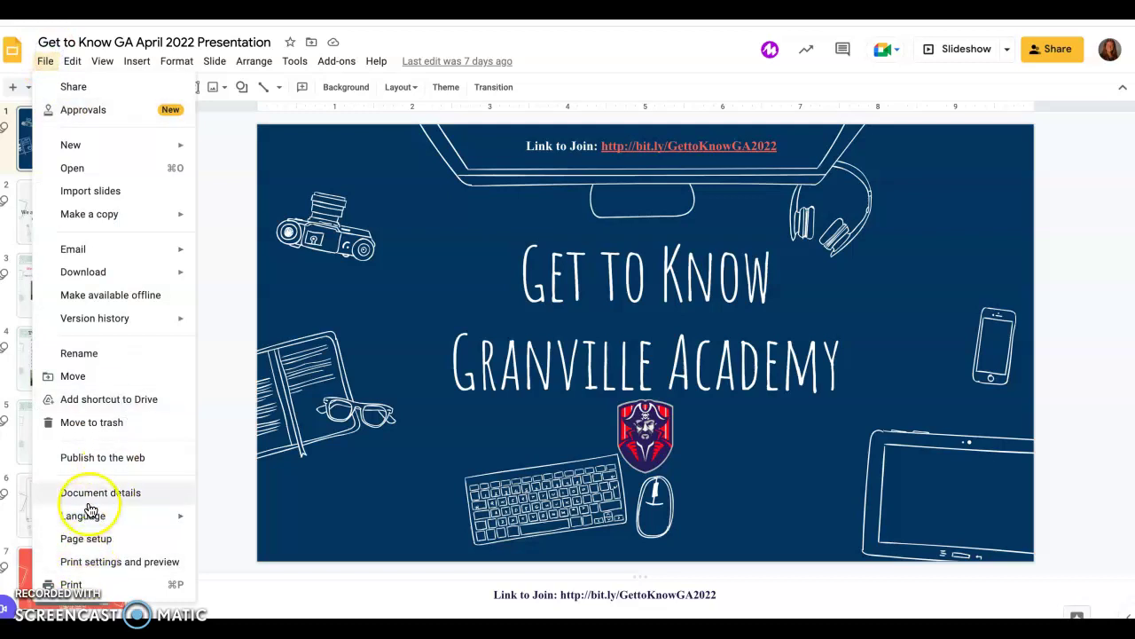
left_click(86, 458)
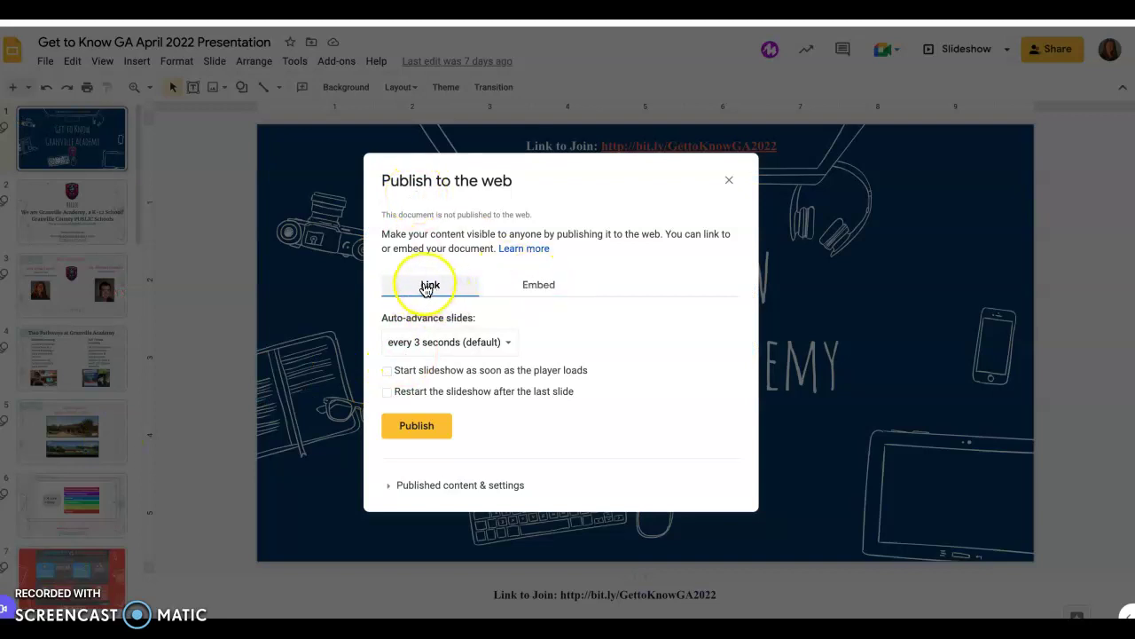
left_click(539, 290)
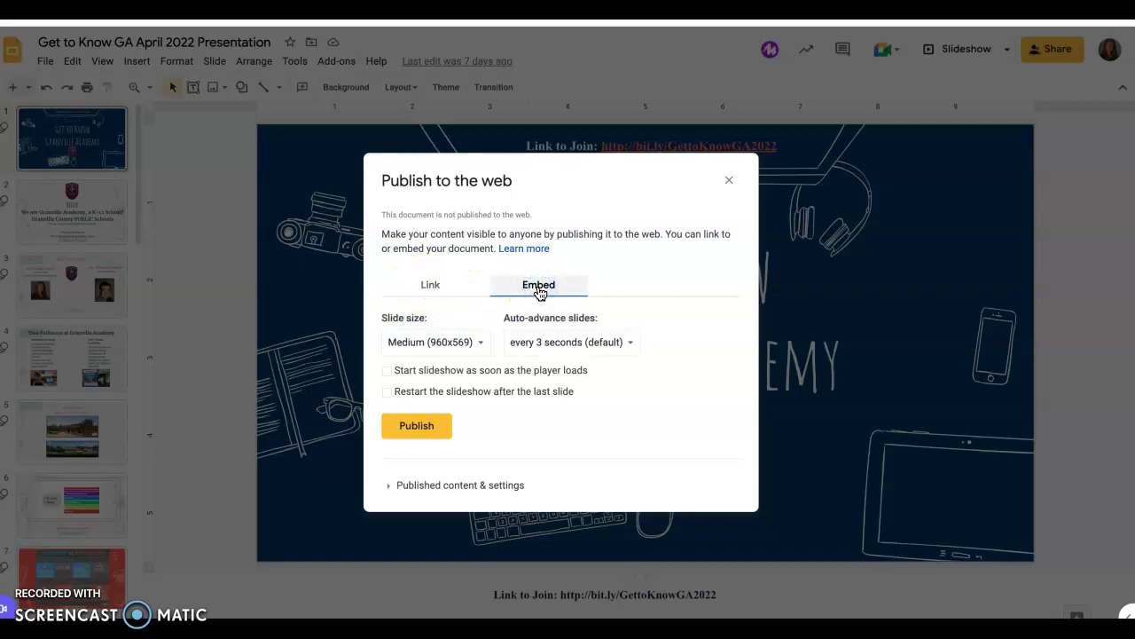
left_click(387, 373)
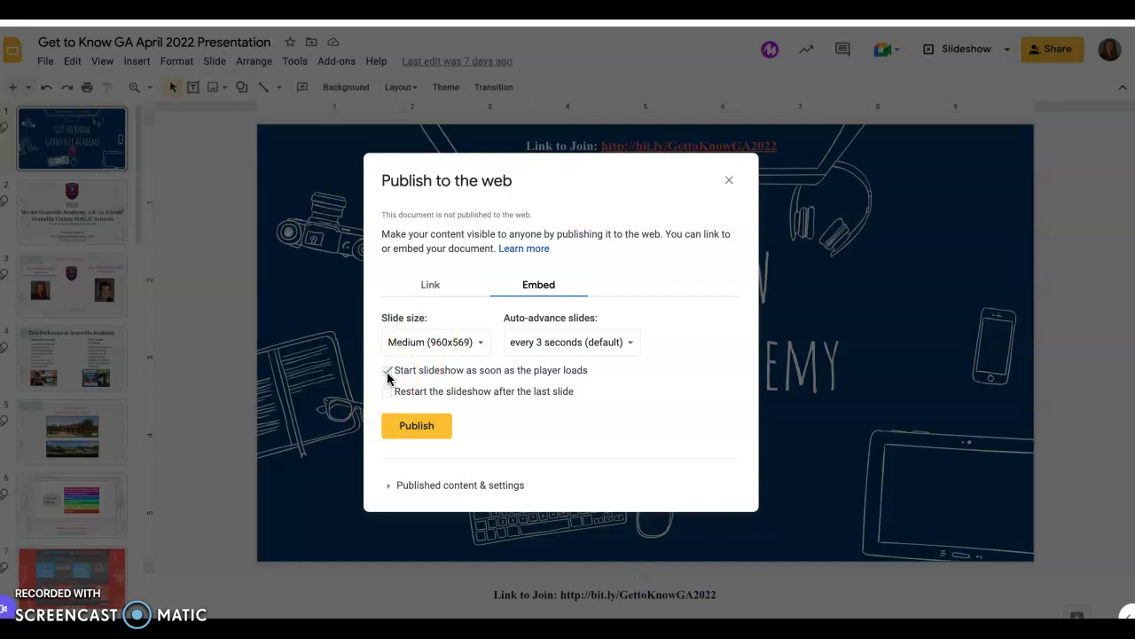
left_click(386, 391)
left_click(401, 429)
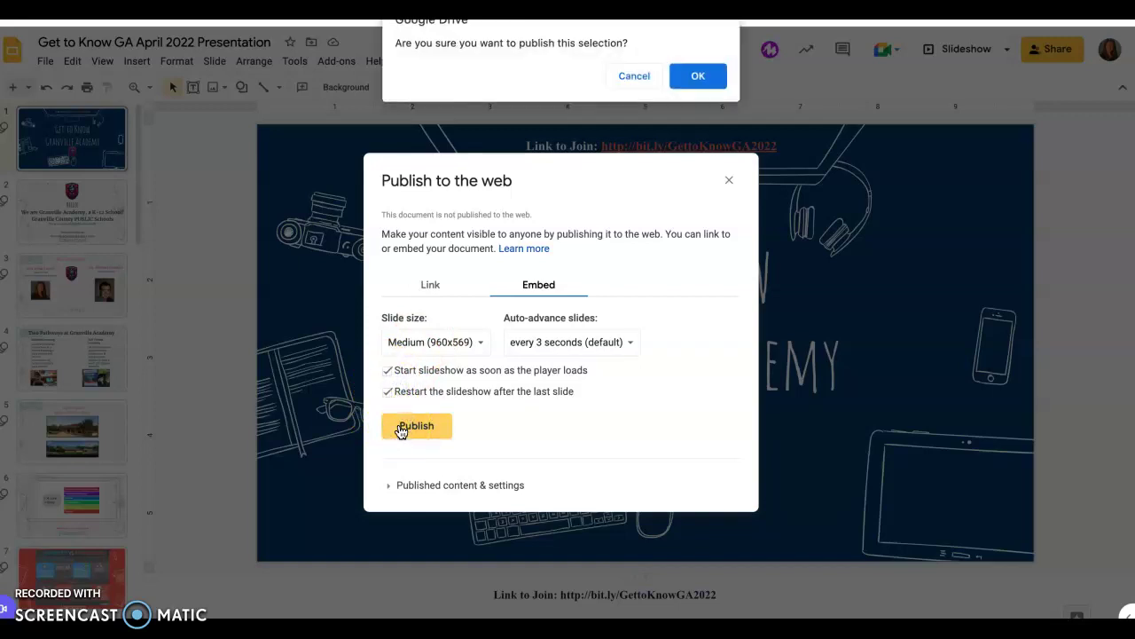
left_click(693, 76)
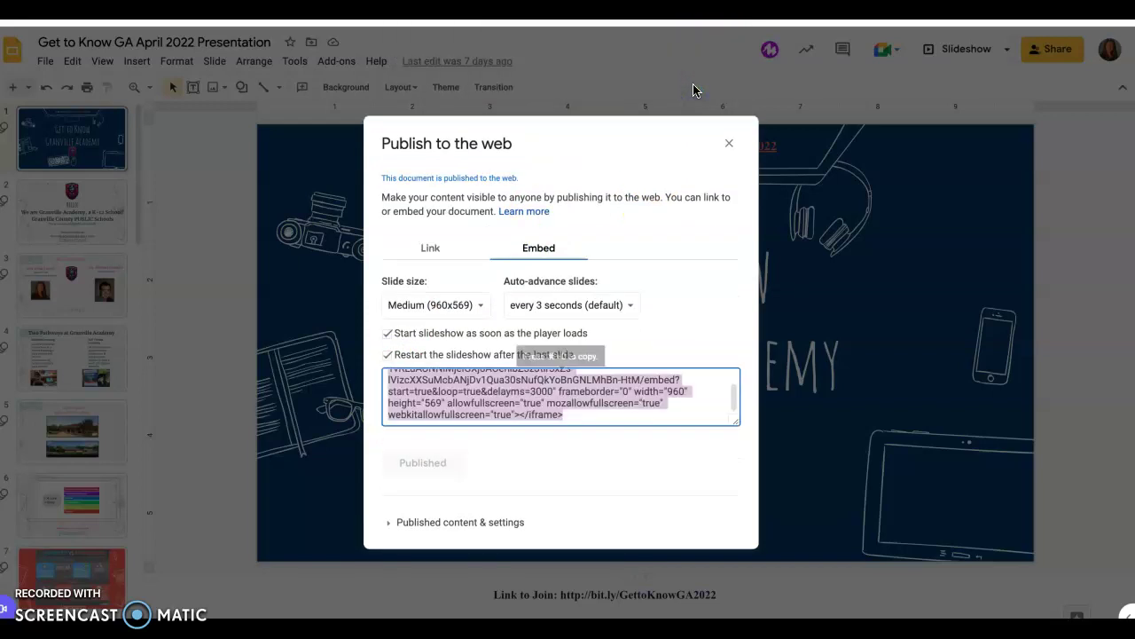
left_click(493, 390)
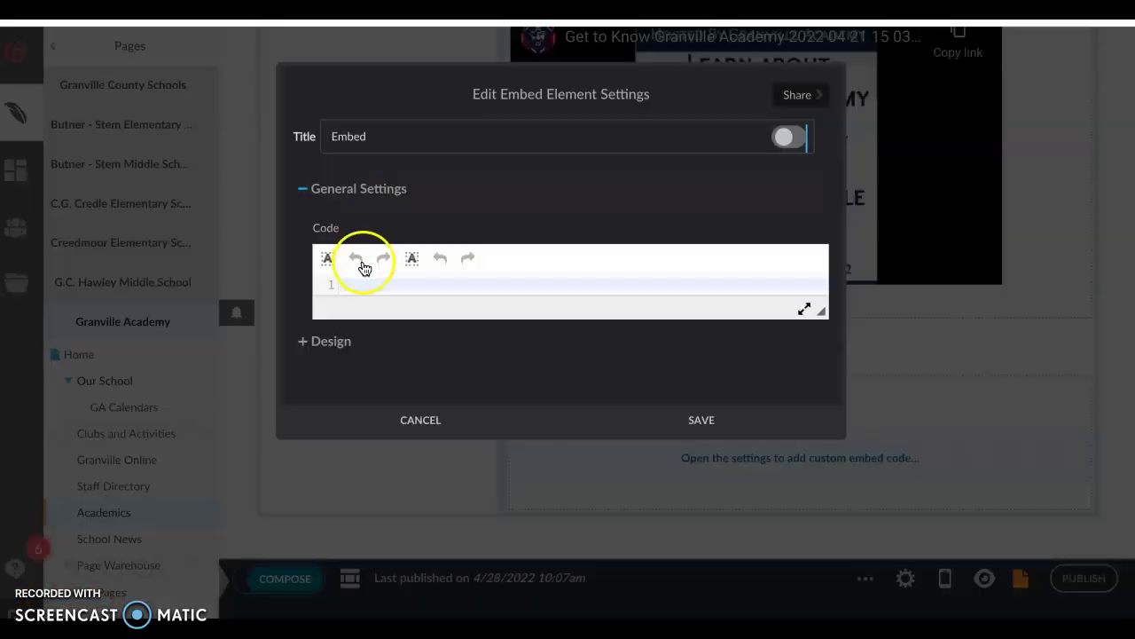
- Paste the Google Slides iframe code into the second embed and save it
left_click(347, 283)
type("<iframe src=\"https://docs.google.com/presentation/d/e/2PACX-1vRLuAUNNlMjeiGXj8AOenibZ3zJtlr3xZs-lVizcXXSuMcbANjDv1Qua30sNufQkYoBnGNLMhBn-HtM/embed?start=true&loop=true&delayms=3000\" frameborder=\"0\" width=\"960\" height=\"569\" allowfullscreen=\"true\" mozallowfullscreen=\"true\" webkitallowfullscreen=\"true\"></iframe>")
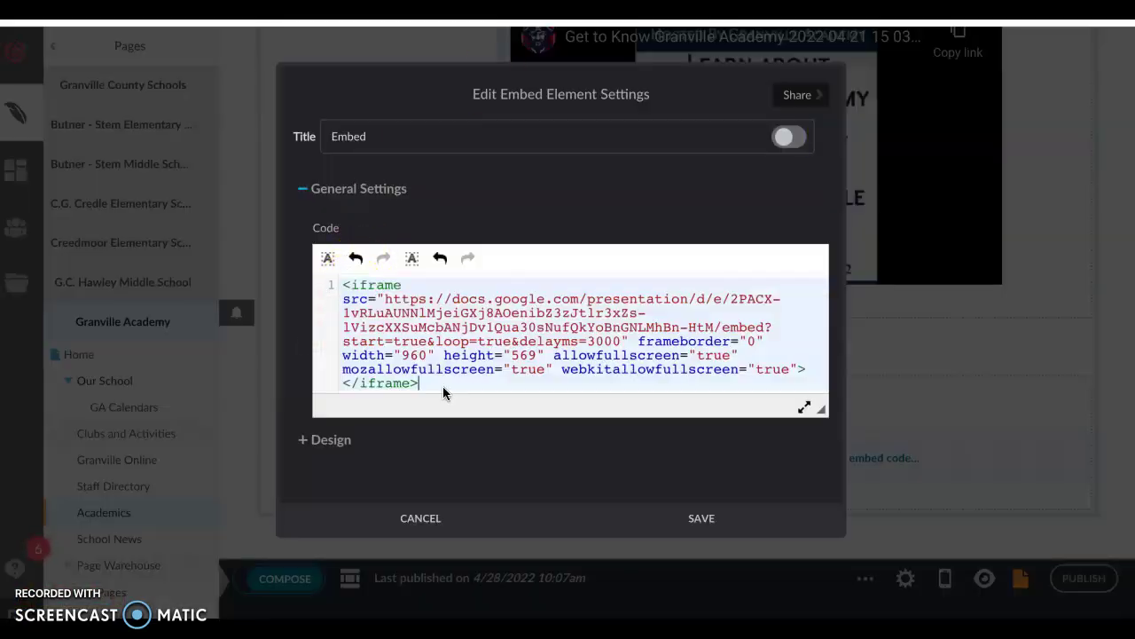
left_click(699, 517)
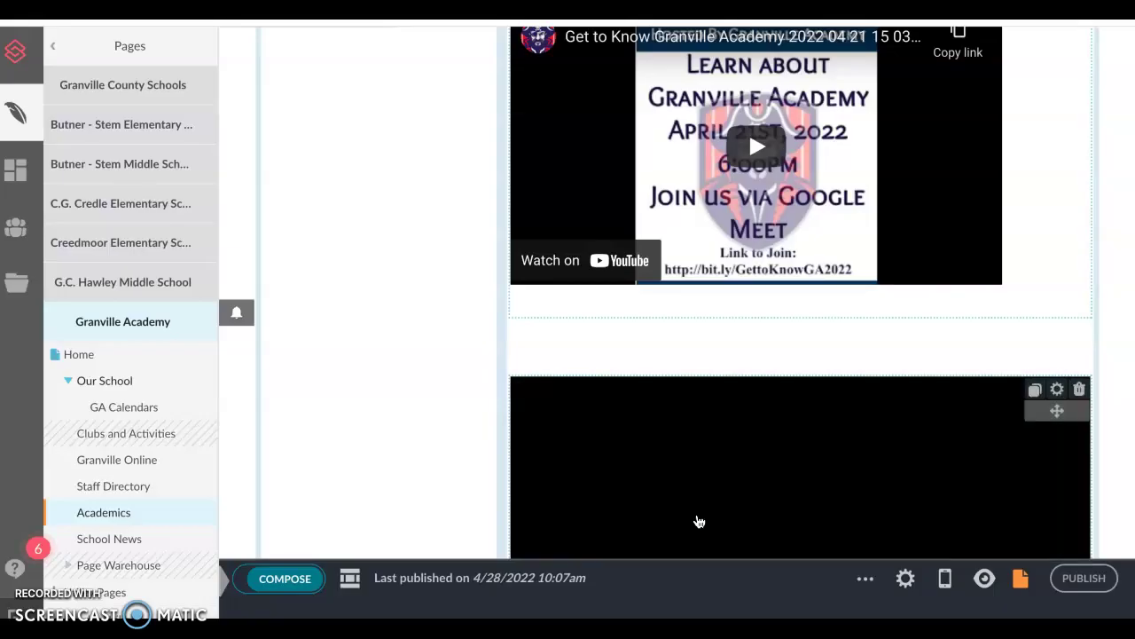
left_click(380, 431)
- Add a third Embed element below the Google Slides presentation
scroll(380, 395, "down", 1)
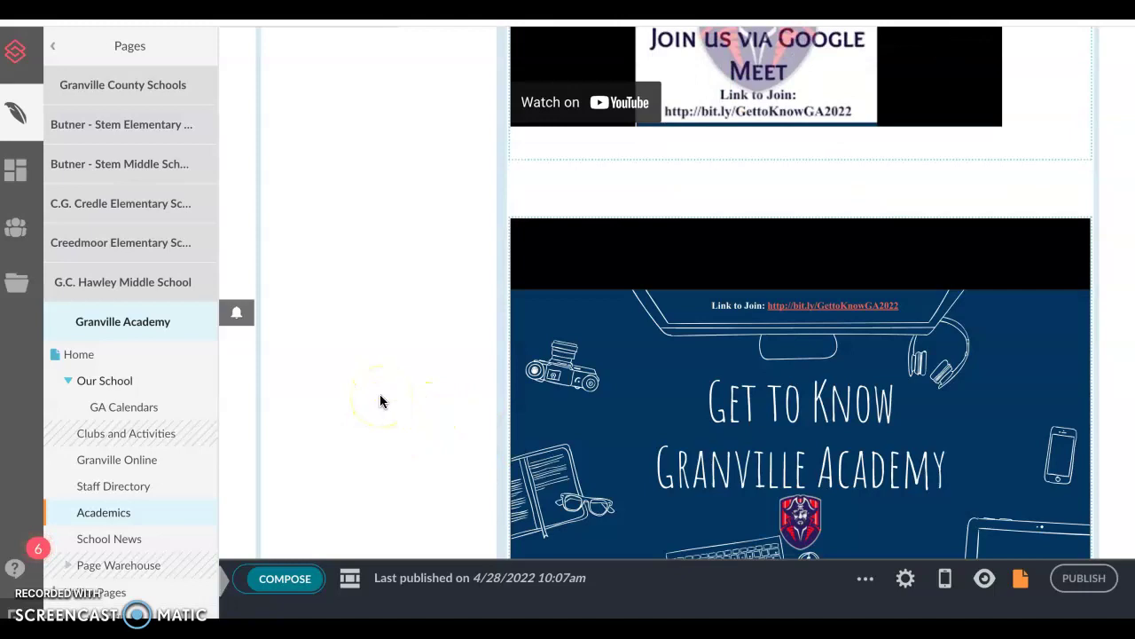
scroll(380, 401, "down", 4)
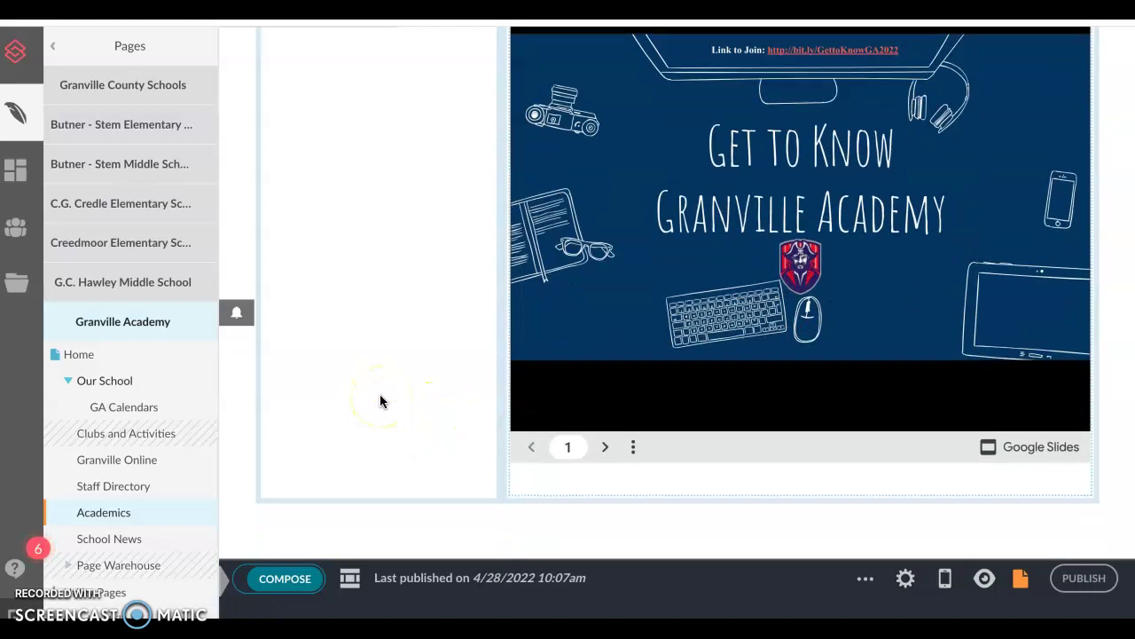
left_click(768, 484)
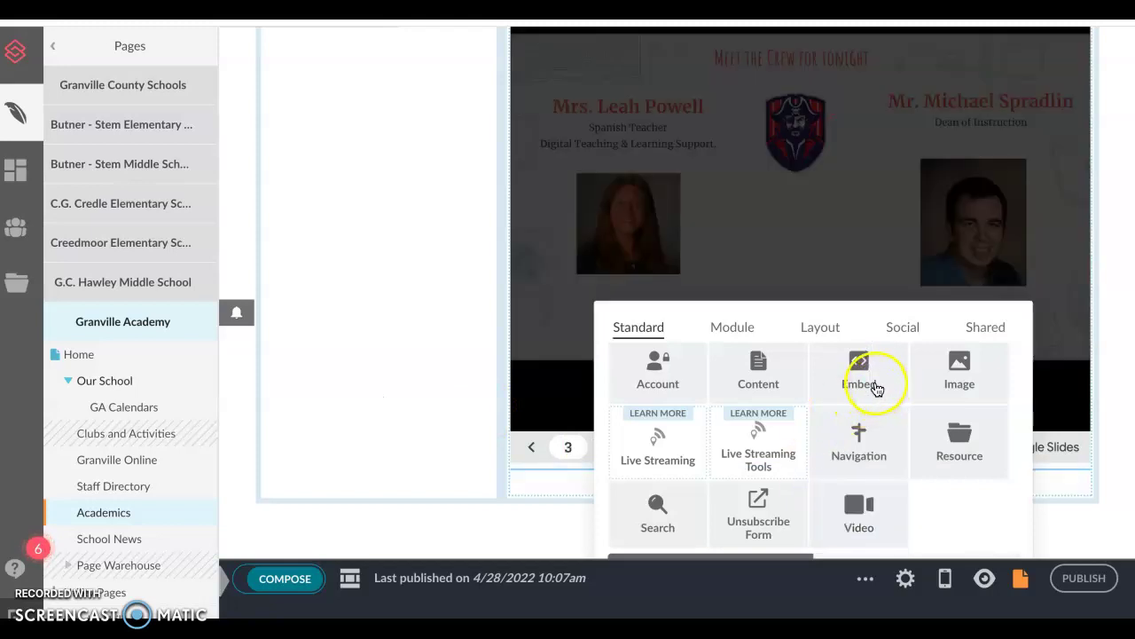
left_click(269, 420)
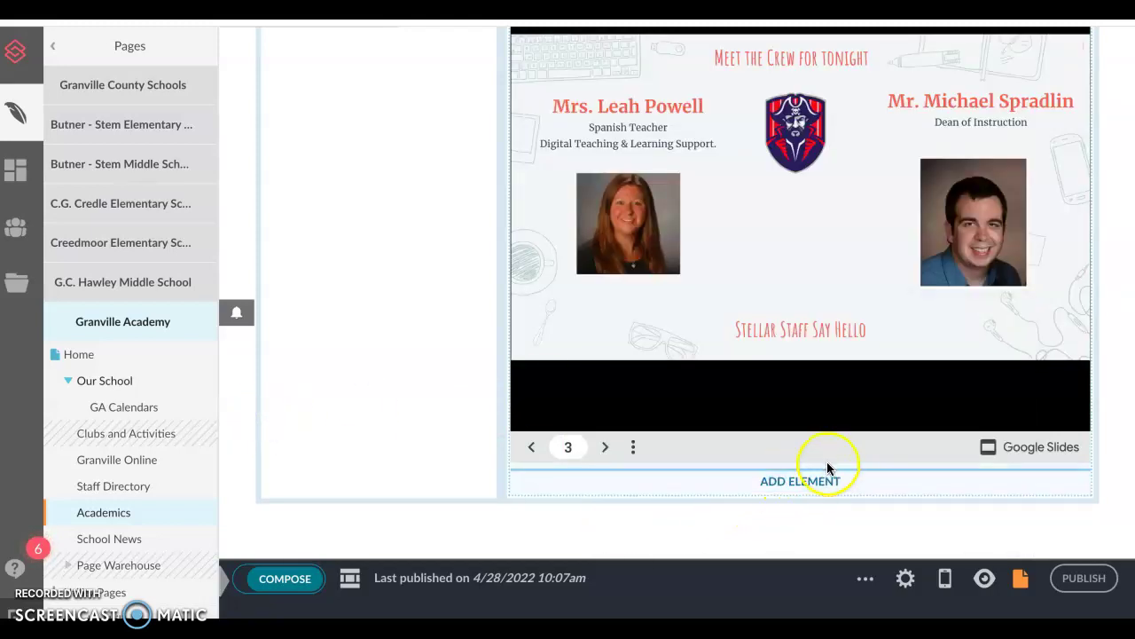
left_click(809, 485)
left_click(854, 374)
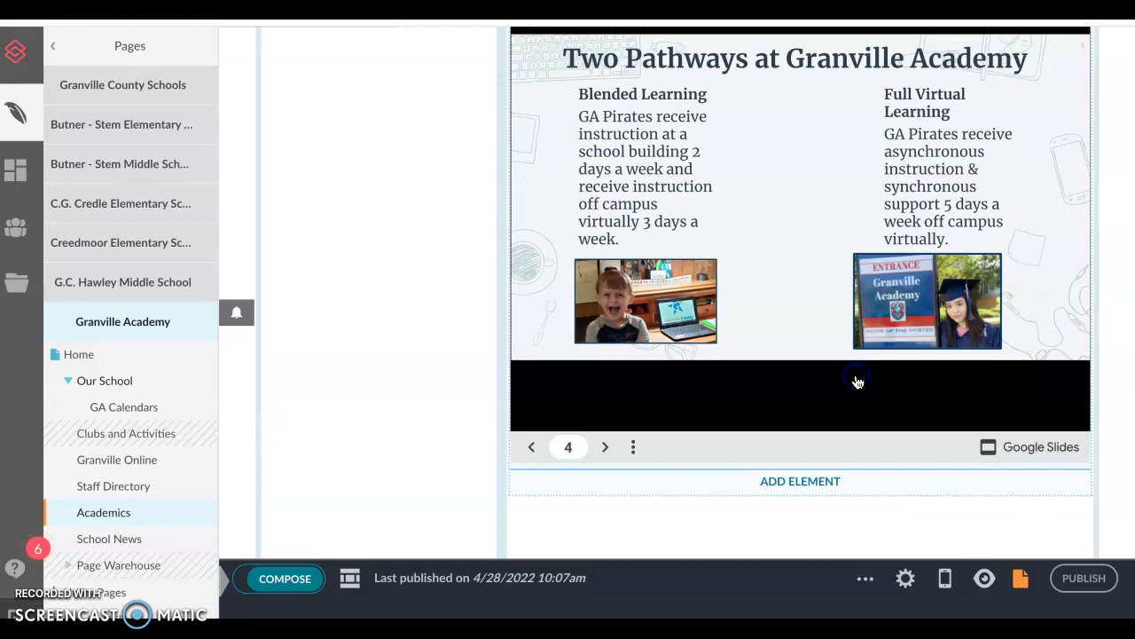
scroll(856, 381, "down", 3)
left_click_drag(753, 322, 792, 370)
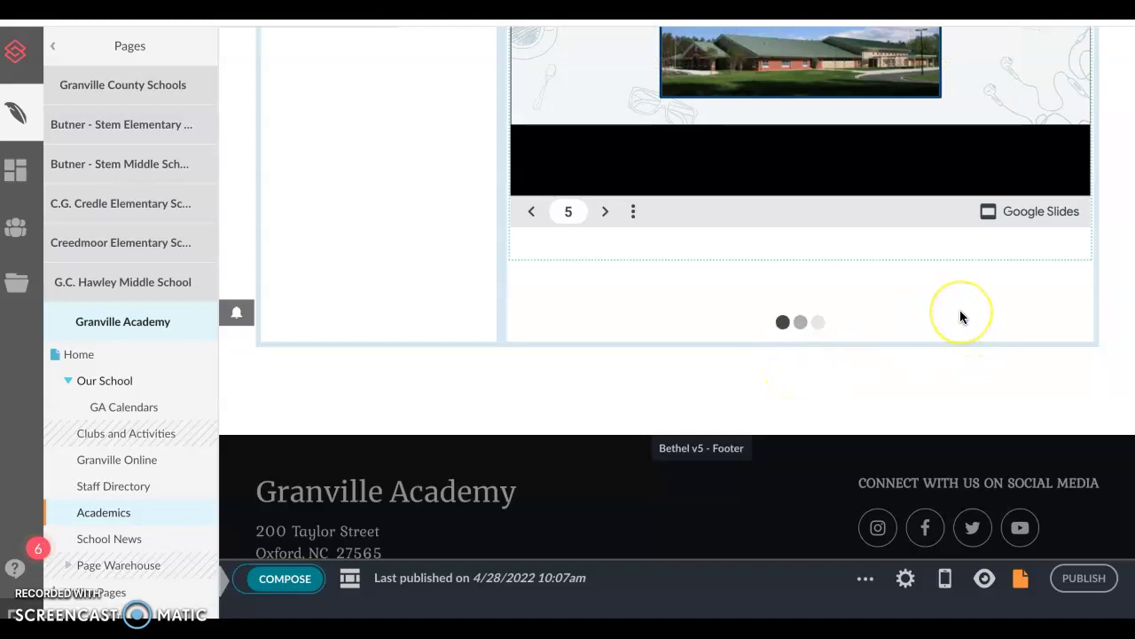
left_click(832, 535)
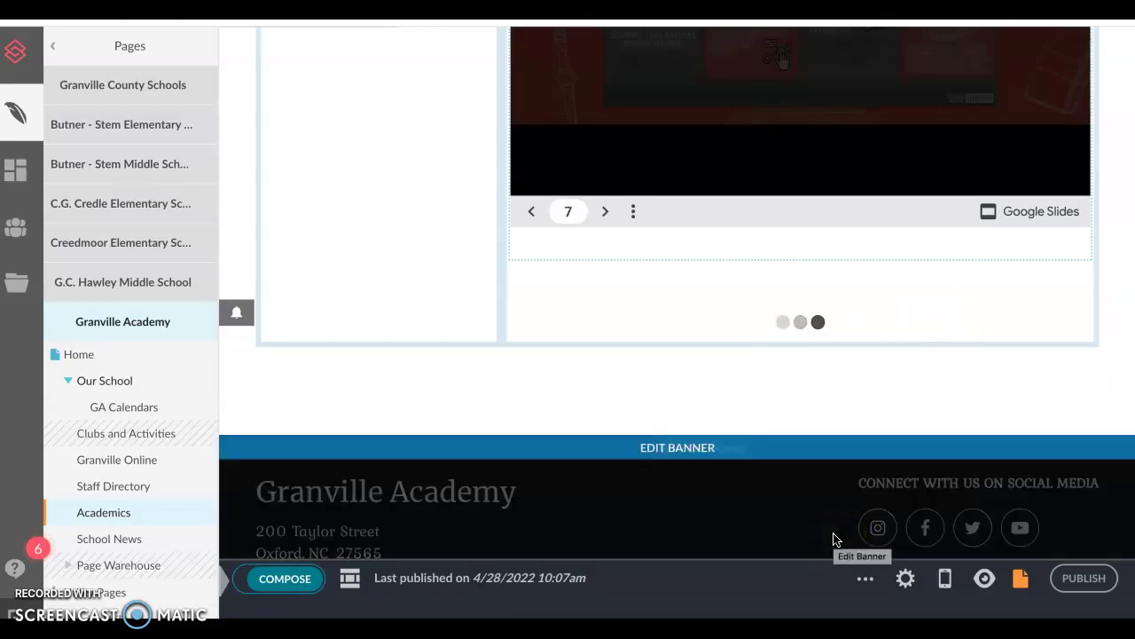
- Copy the Granville Academy newsletter's website/blog embed code from Smore
left_click(831, 537)
left_click(898, 615)
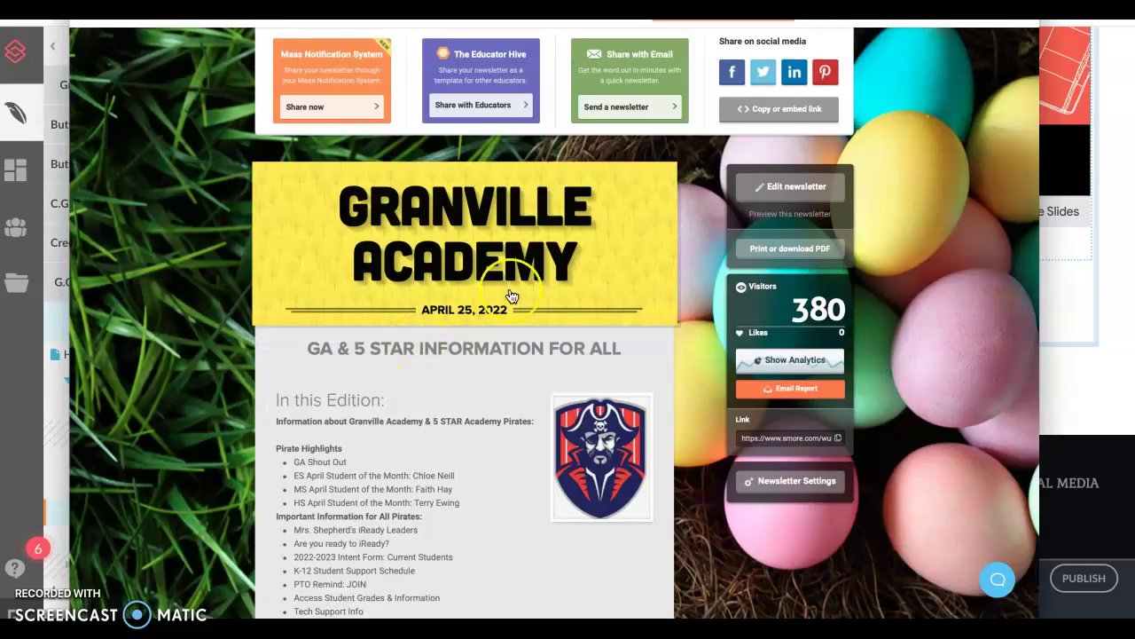
left_click(760, 108)
left_click(754, 193)
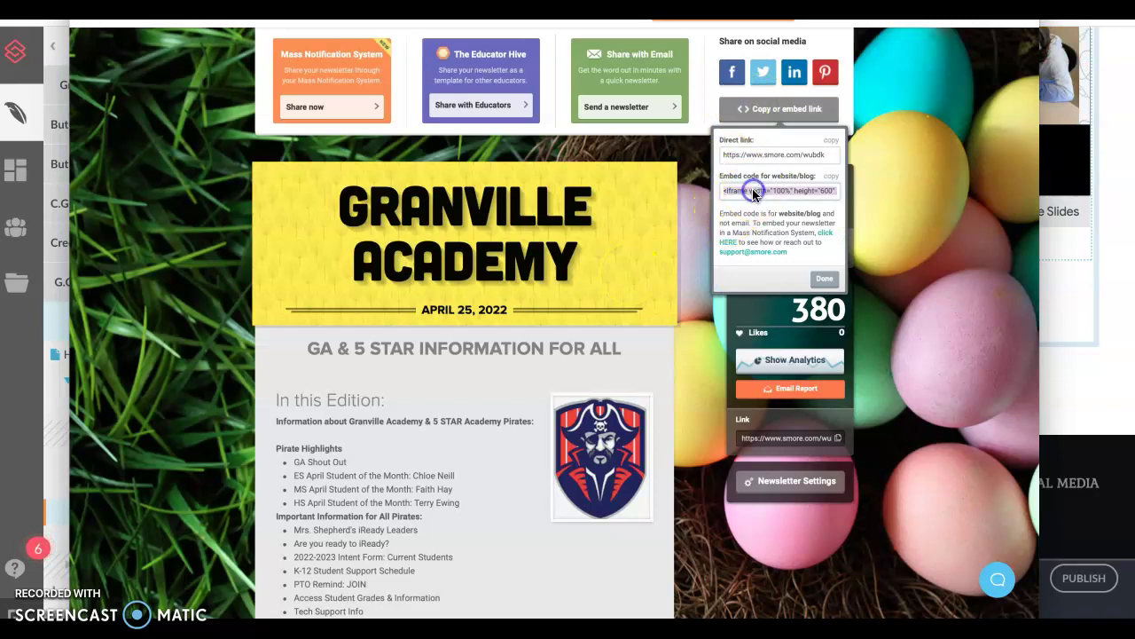
left_click(914, 97)
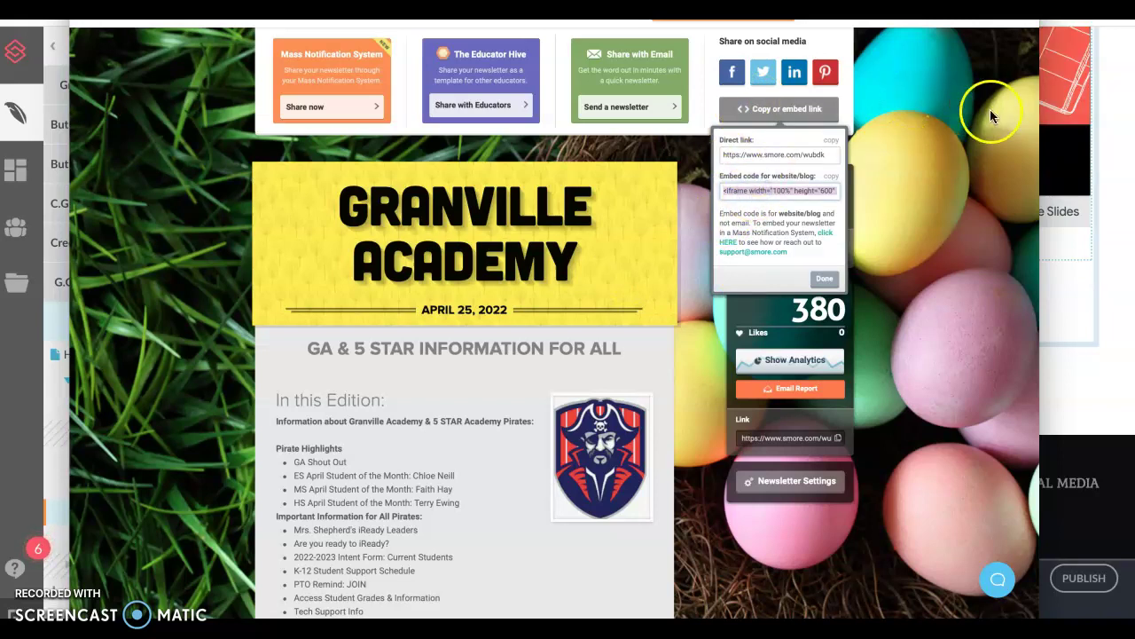
left_click(1109, 186)
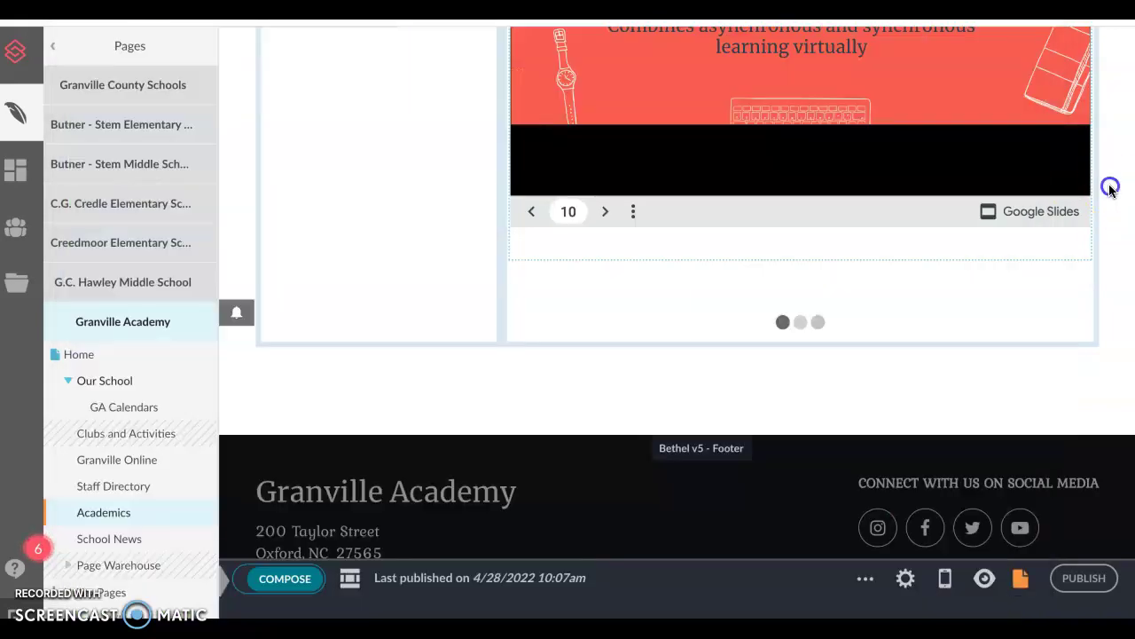
- Add an untitled Embed element below the slides with the pasted Granville Academy Smore newsletter code
left_click(793, 246)
left_click(825, 326)
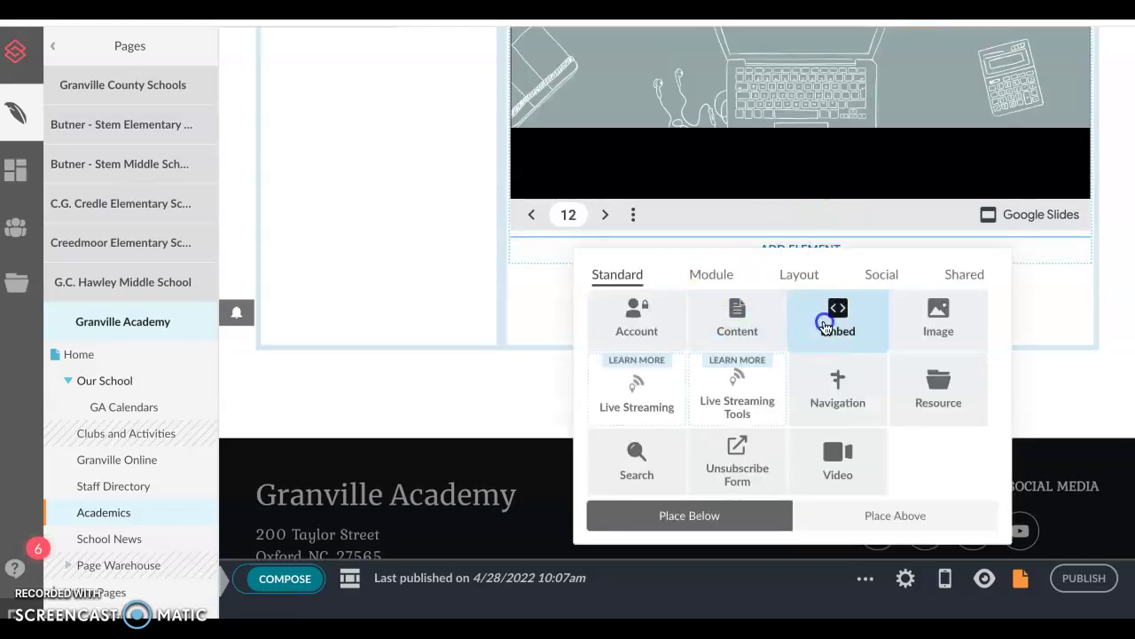
left_click_drag(680, 373, 596, 362)
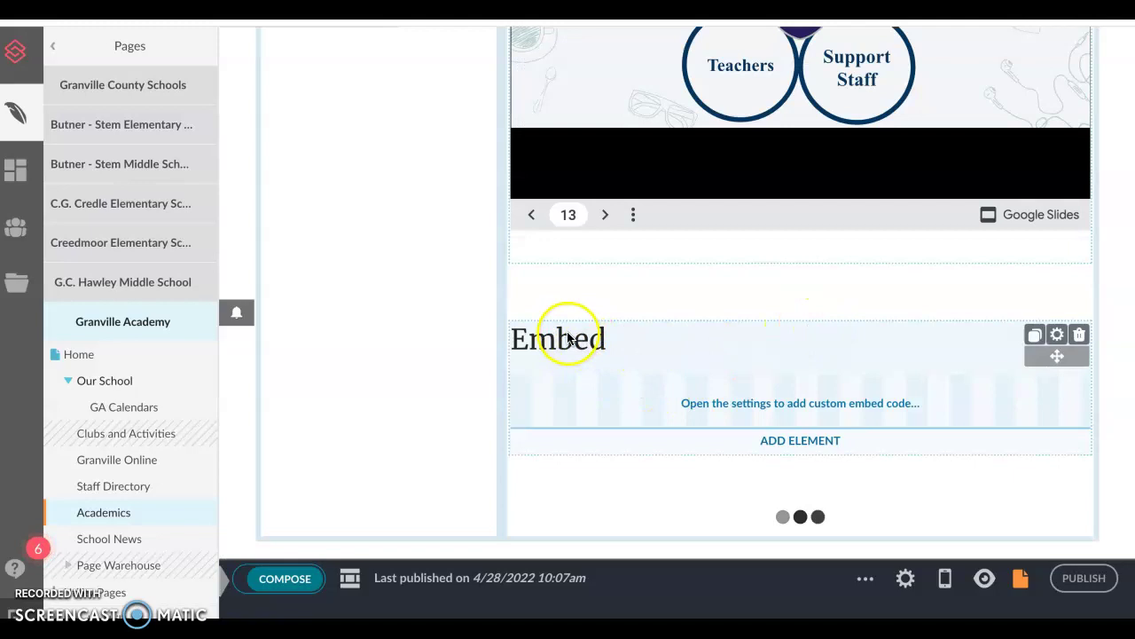
left_click(1057, 336)
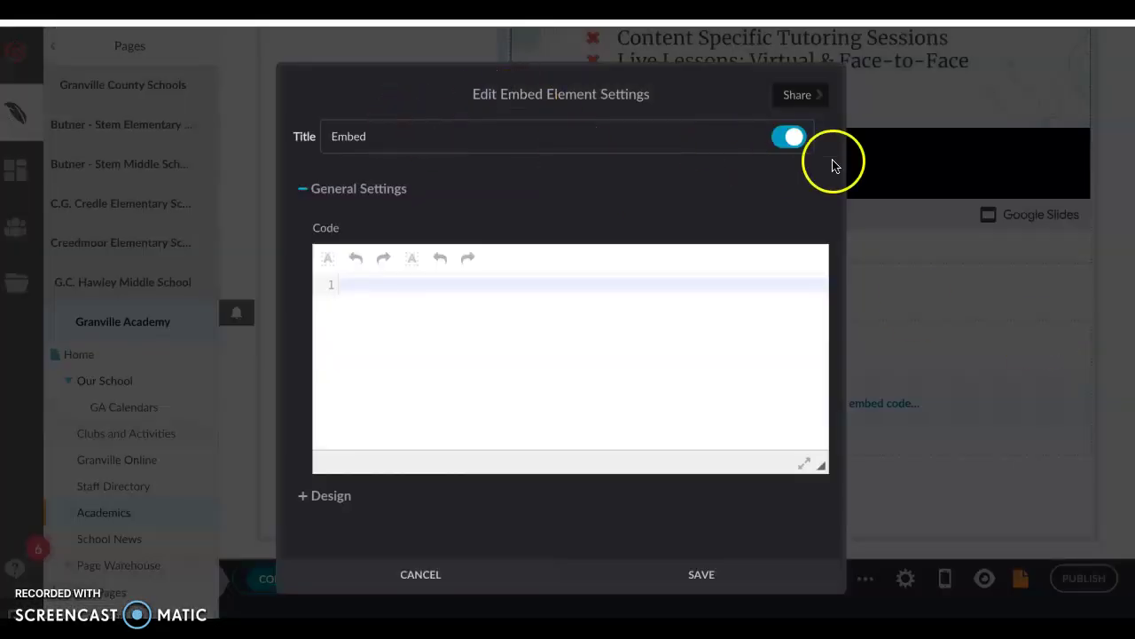
left_click(792, 136)
left_click(395, 284)
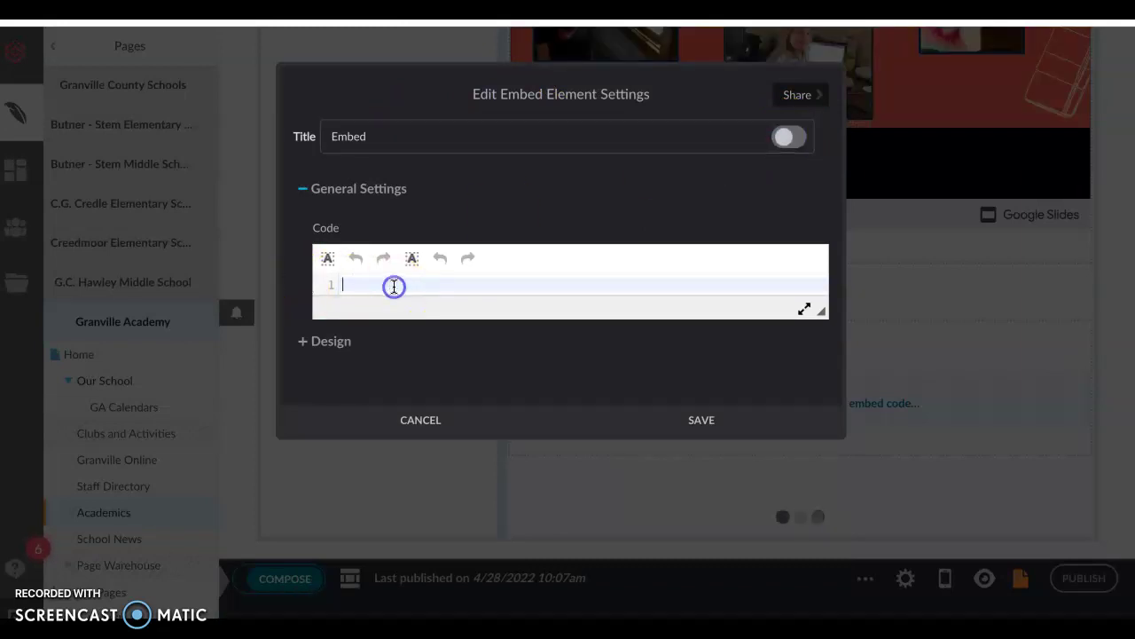
type("<iframe width=\"100%\" height=\"600\" src=\"https://www.smore.com/wubdk-granville-academy?embed=1\" title=\"Granville Academy\" scrolling=\"auto\" frameborder=\"0\" allowtransparency=\"true\" style=\"min-width: 320px;border: none;\"></iframe>")
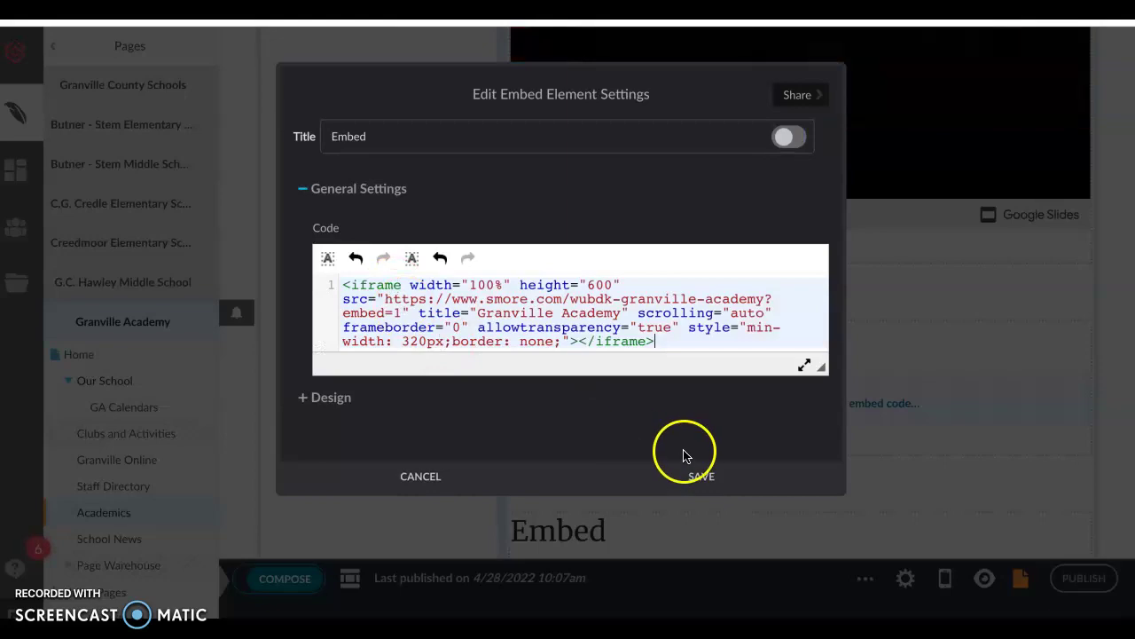
left_click(689, 479)
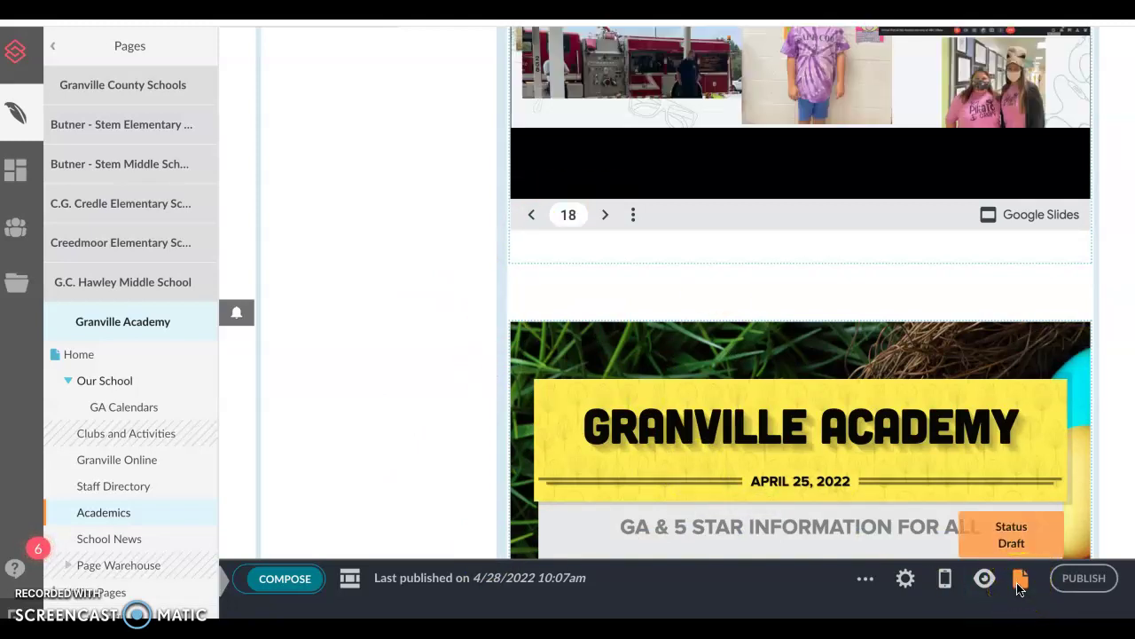
- Publish the Academics page immediately and view its published version
left_click(1084, 578)
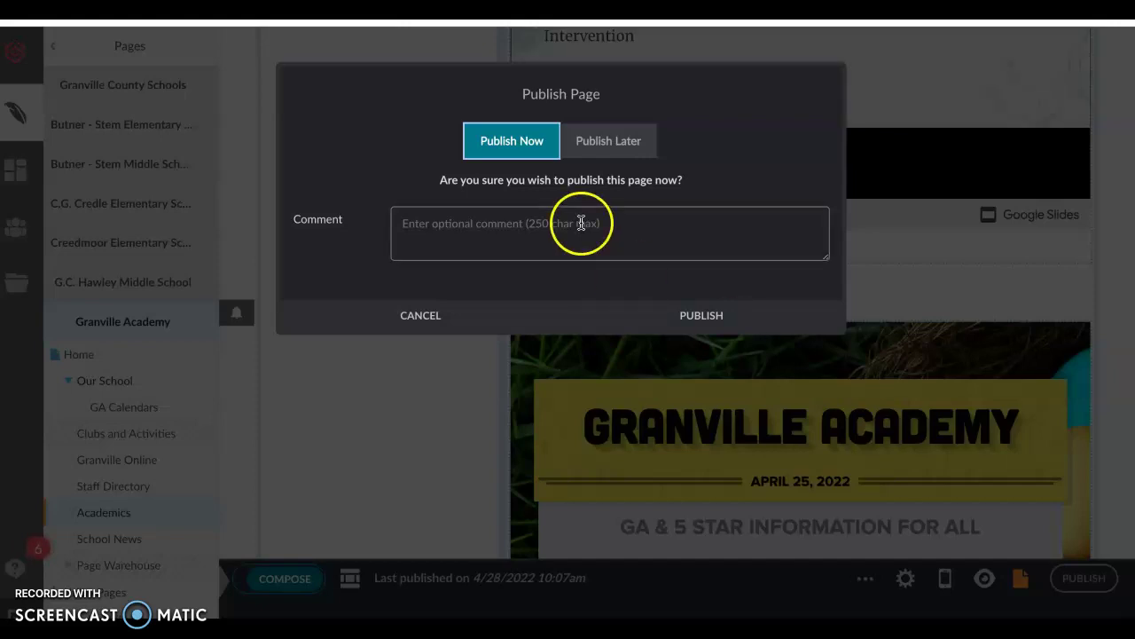
left_click(692, 317)
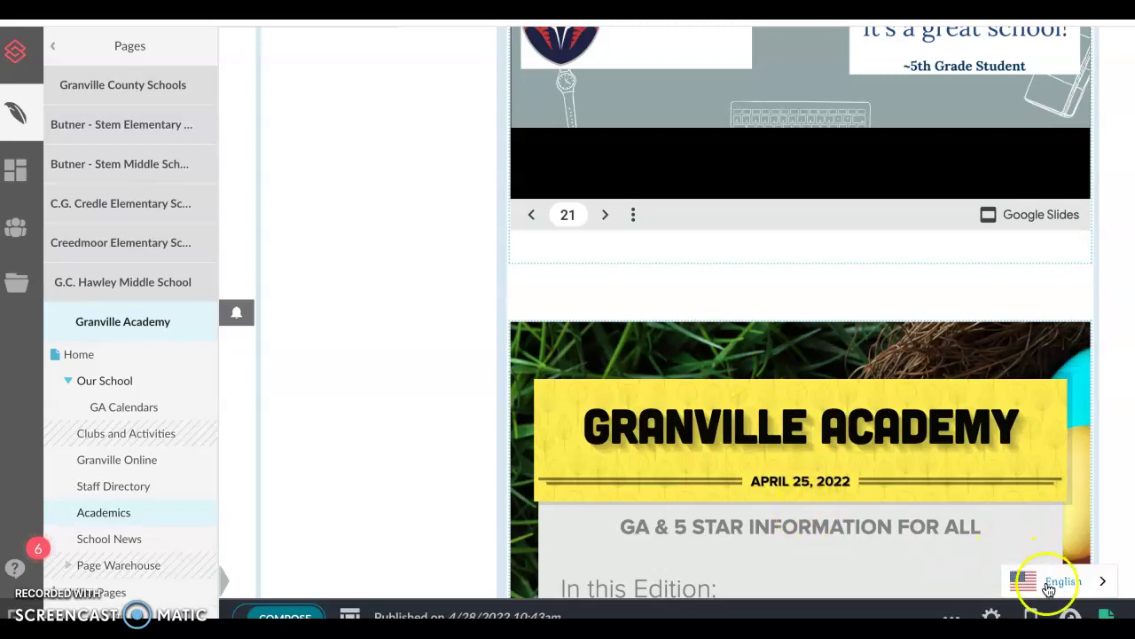
left_click(1071, 614)
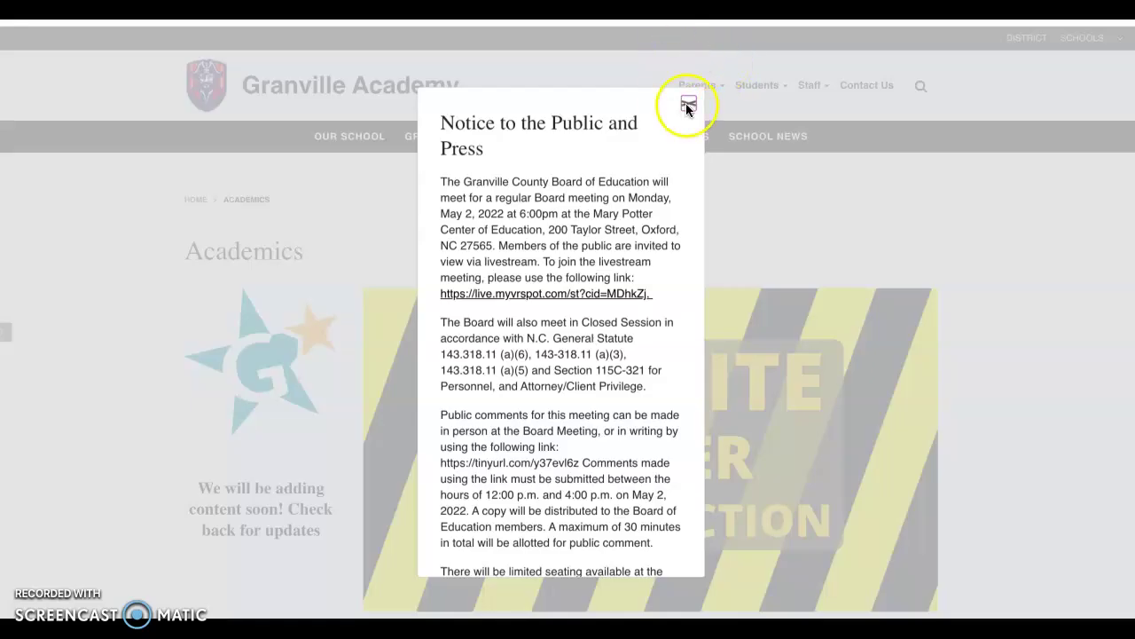
- Close the board meeting notice and review the live video, slides and newsletter embeds
left_click(749, 136)
scroll(1065, 367, "down", 4)
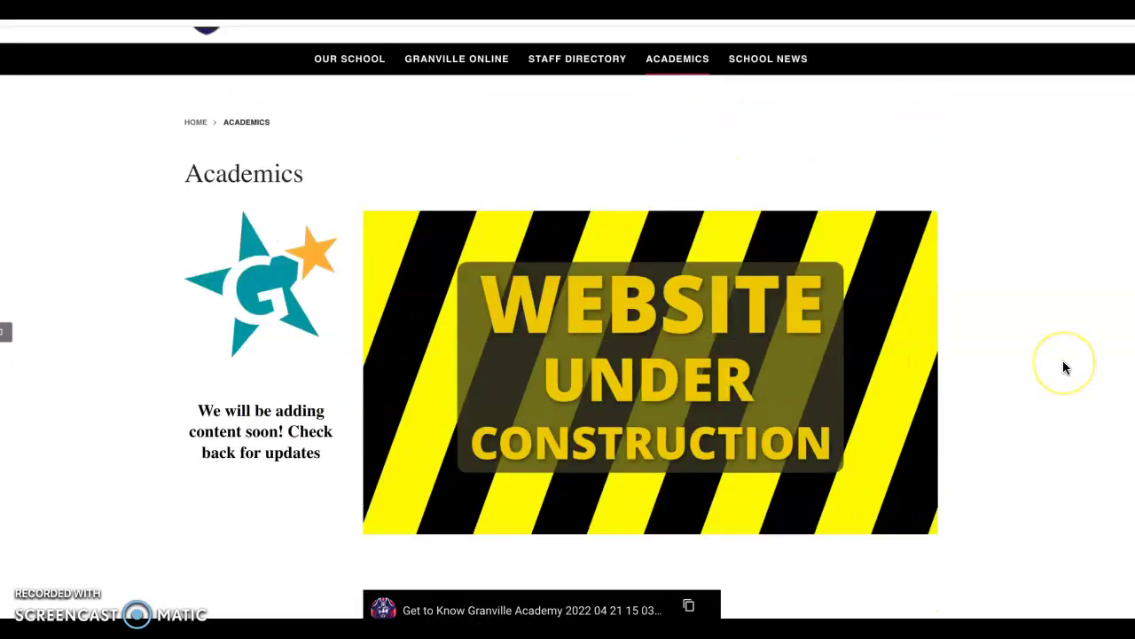
scroll(1064, 367, "down", 3)
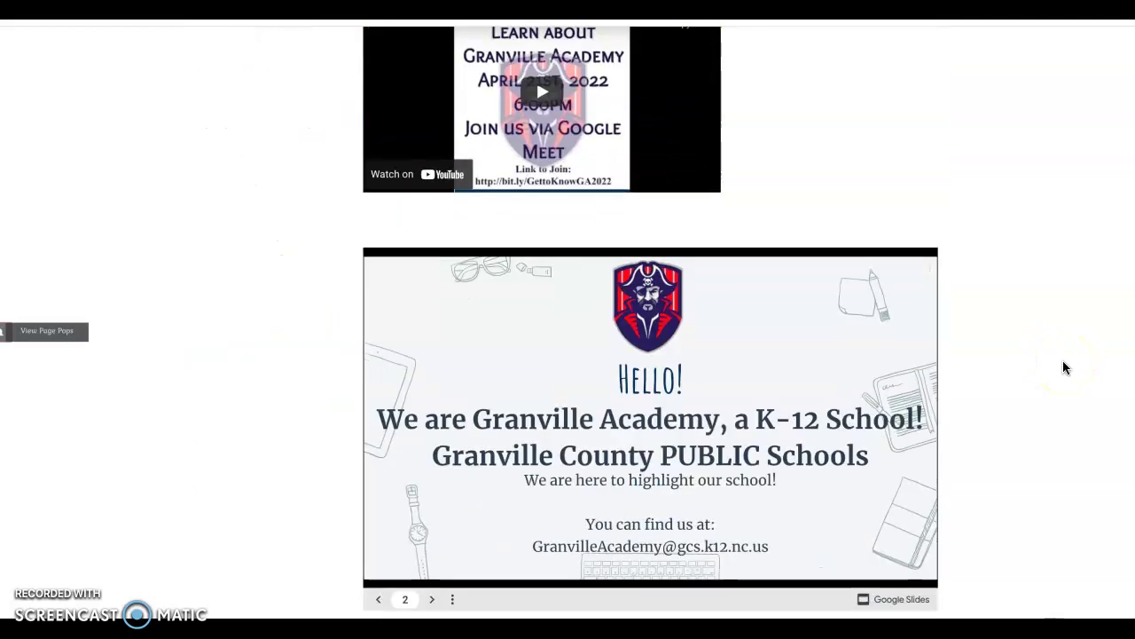
scroll(1066, 367, "down", 6)
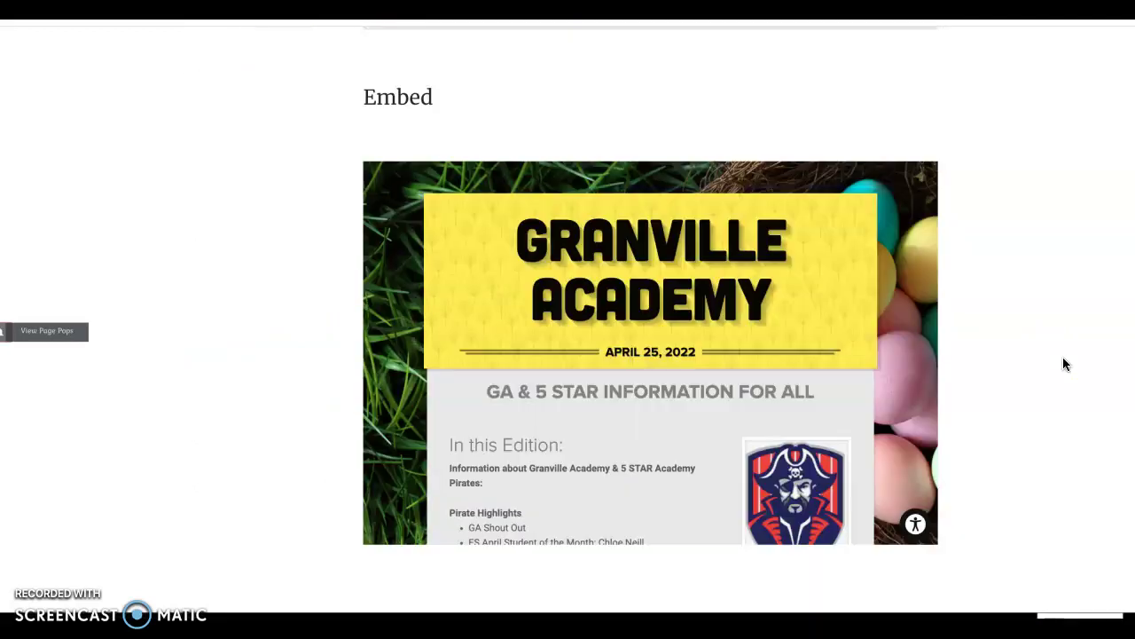
scroll(612, 302, "up", 2)
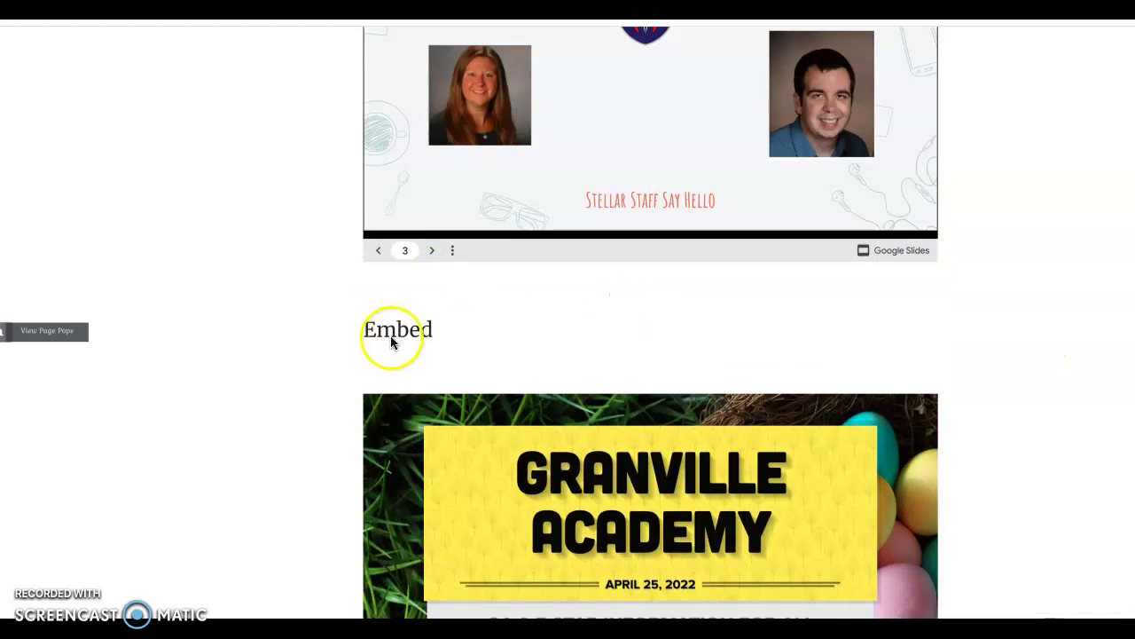
scroll(429, 329, "up", 6)
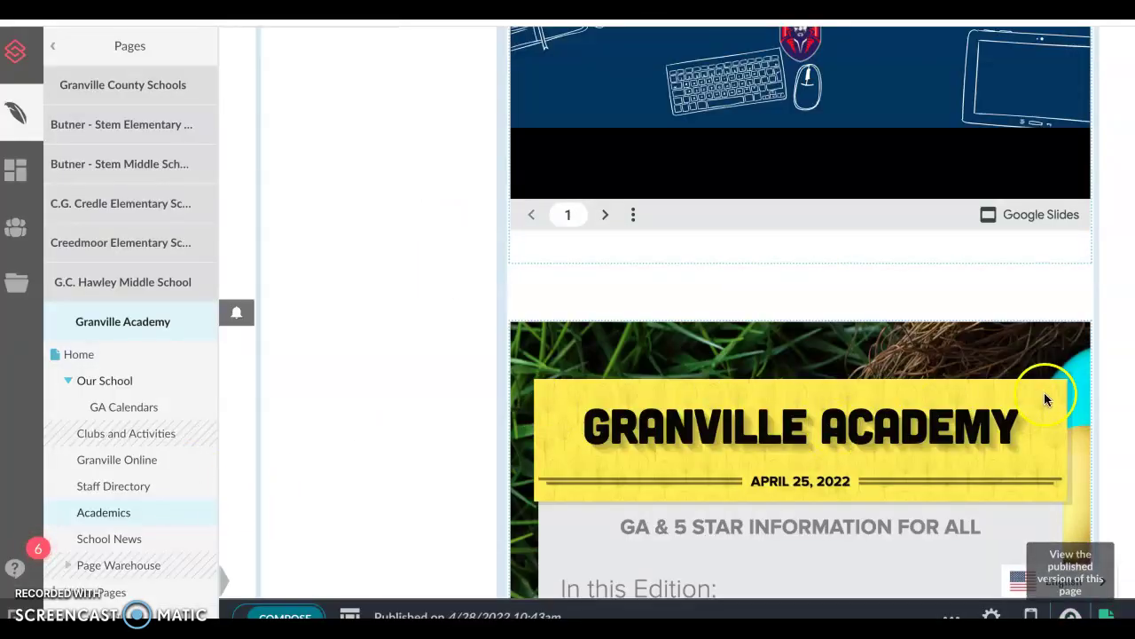
- Delete the Smore newsletter embed and the empty Embed element below the slides
left_click(1083, 342)
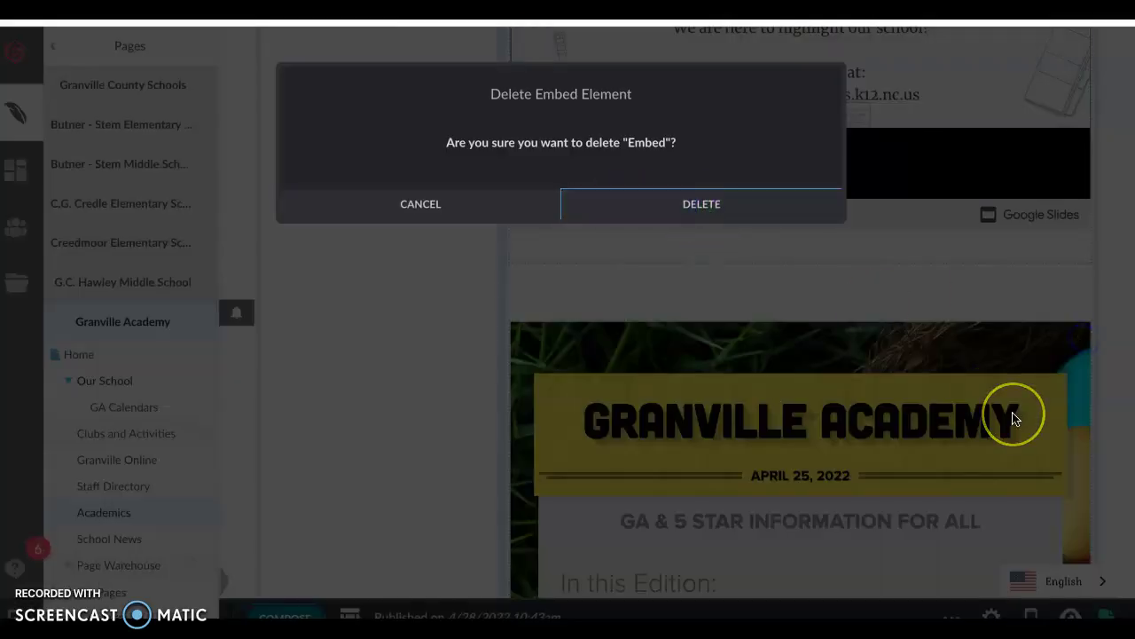
key("Return")
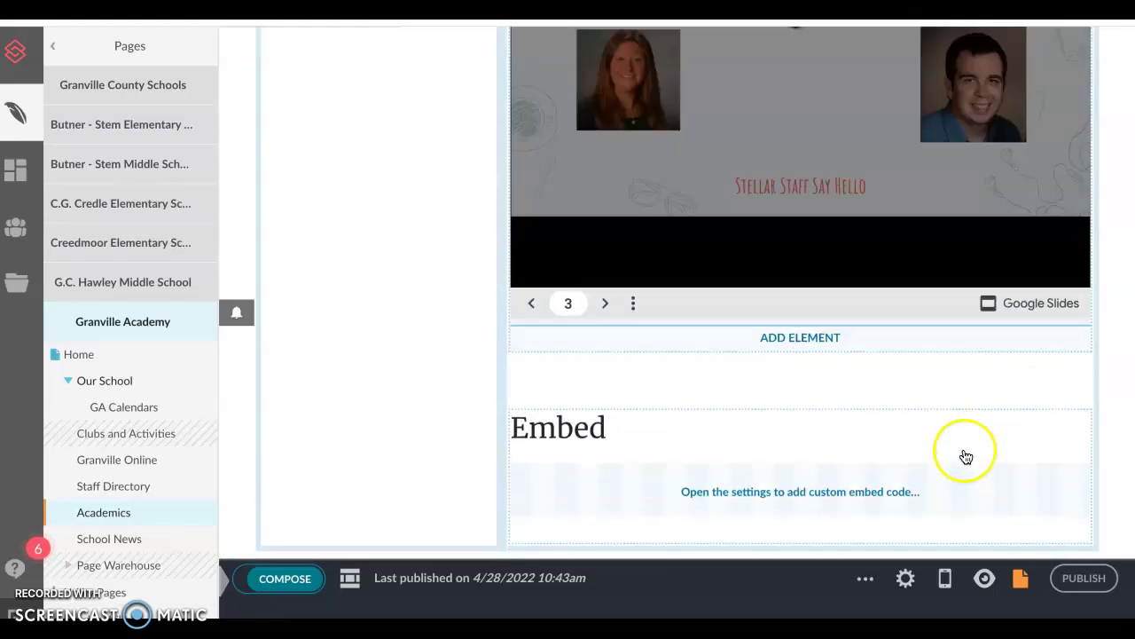
left_click(1081, 418)
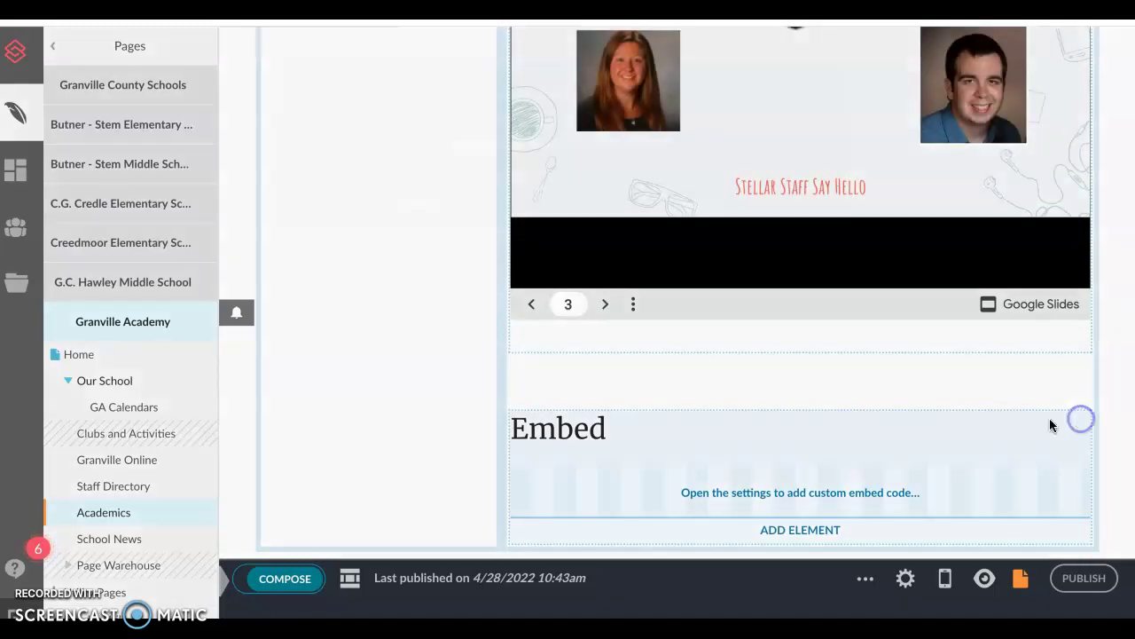
left_click(715, 214)
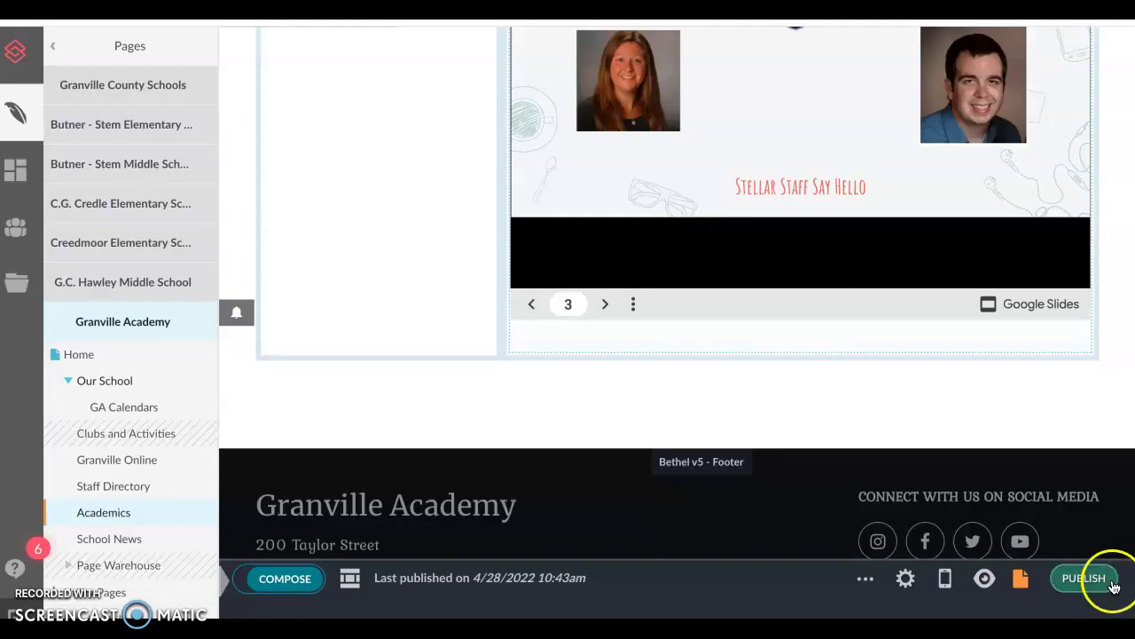